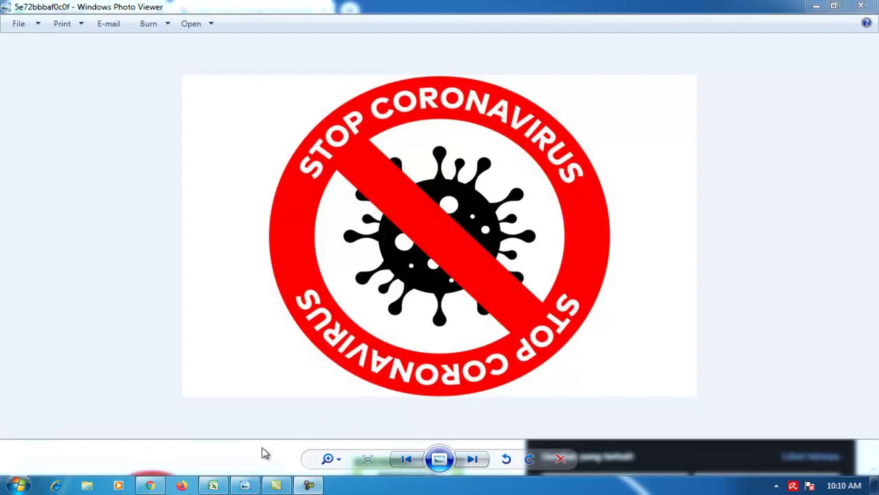
- Switch to the lat grafik workbook in Excel and insert a 2-D clustered column chart from the table in A3:D7
{"action": "mouse_move", "coordinate": [221, 488]}
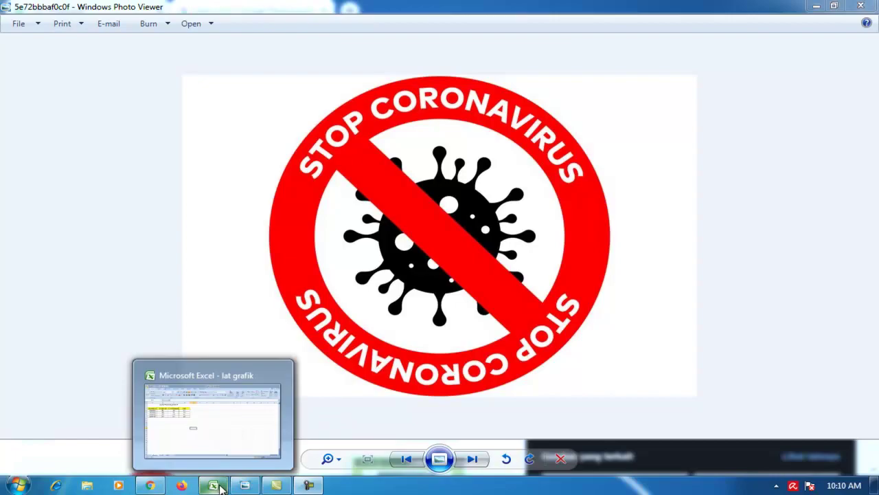
{"action": "left_click", "coordinate": [220, 487]}
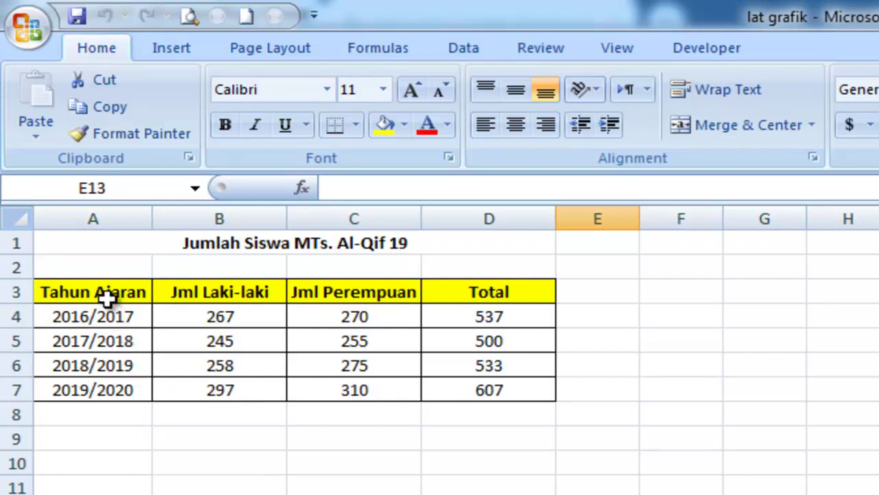
{"action": "left_click_drag", "start_coordinate": [101, 293], "coordinate": [467, 390]}
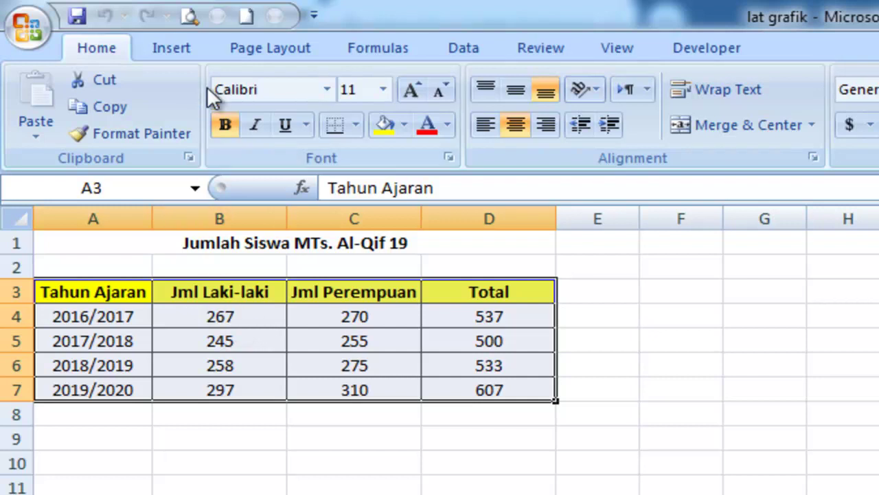
{"action": "left_click", "coordinate": [177, 44]}
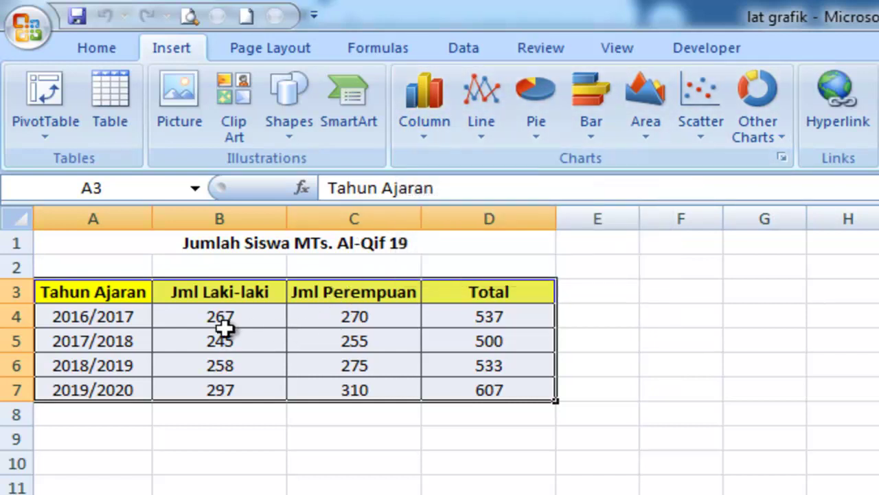
{"action": "left_click", "coordinate": [427, 126]}
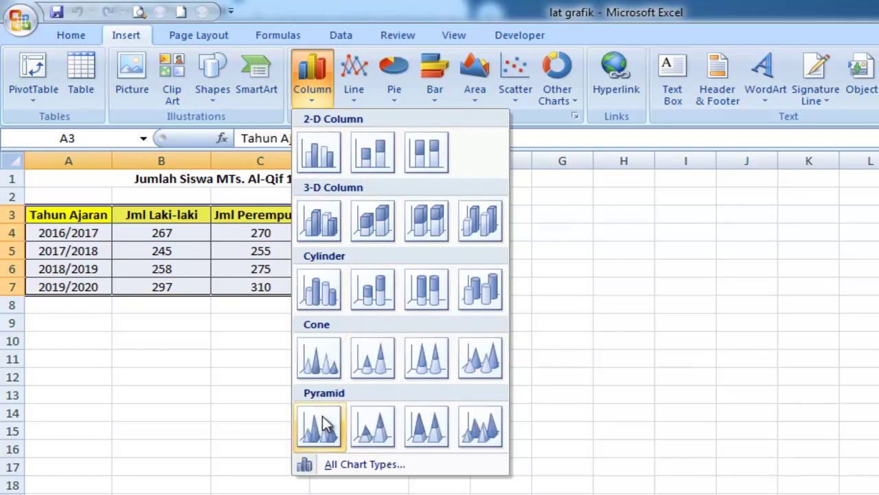
{"action": "left_click", "coordinate": [357, 101]}
{"action": "left_click", "coordinate": [390, 101]}
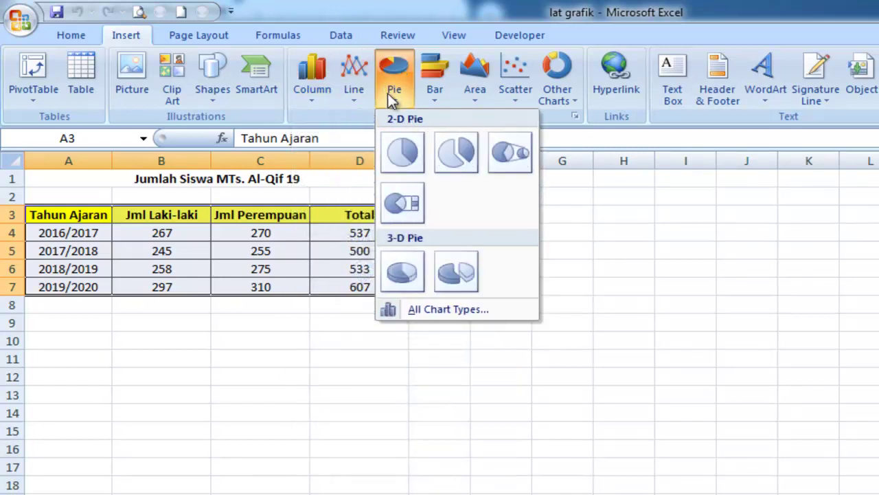
{"action": "left_click", "coordinate": [431, 101]}
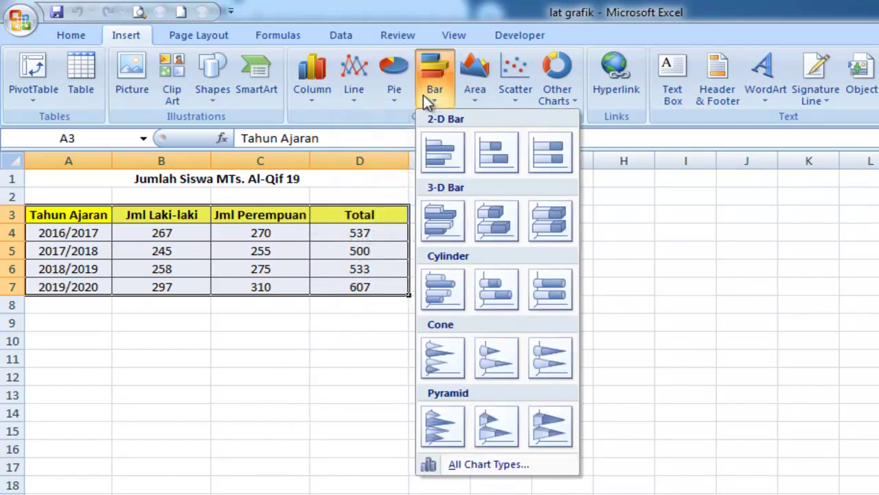
{"action": "left_click", "coordinate": [307, 94]}
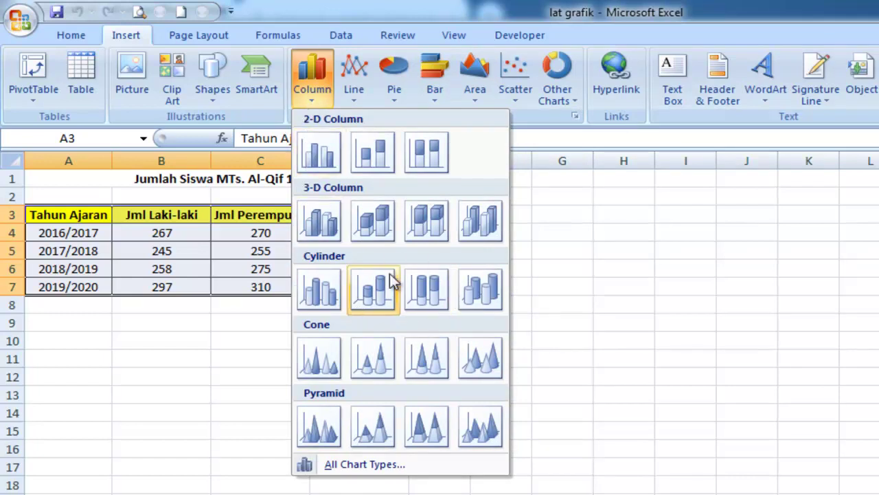
{"action": "left_click", "coordinate": [323, 159]}
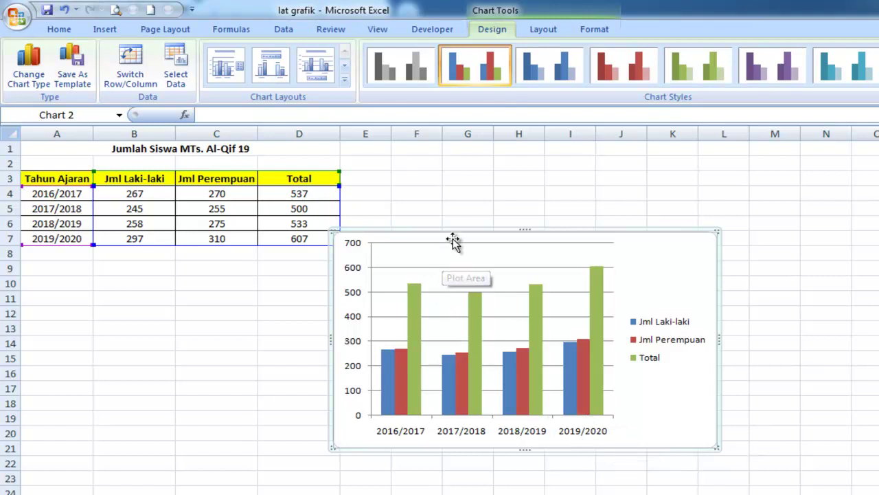
- Place the chart beside the data table and enlarge it to span about rows 3 to 21, from column E to N
{"action": "left_click_drag", "start_coordinate": [465, 231], "coordinate": [493, 187]}
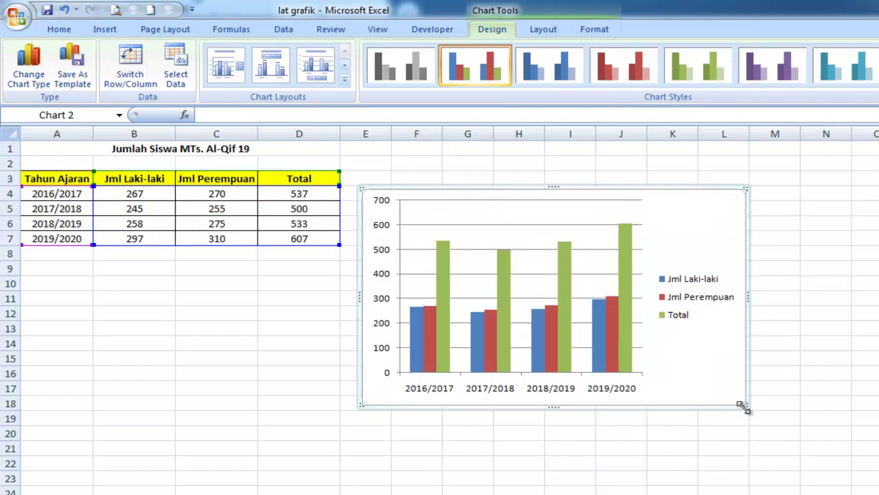
{"action": "left_click_drag", "start_coordinate": [747, 407], "coordinate": [795, 472]}
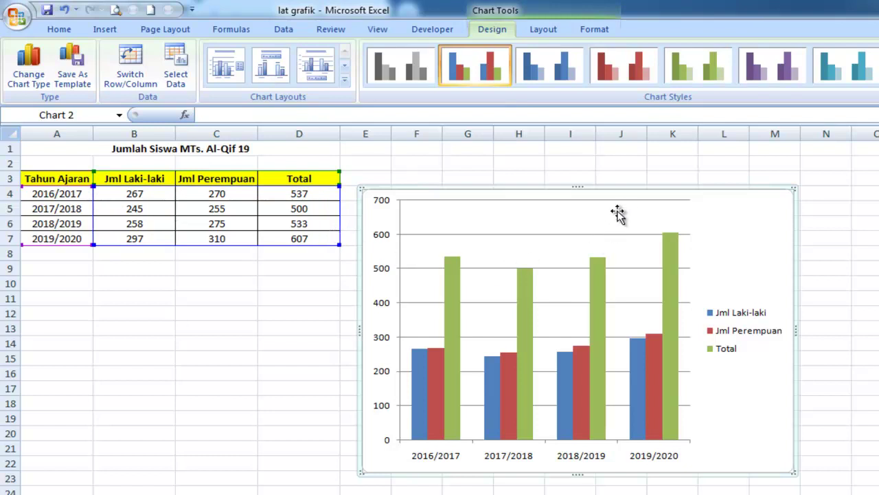
{"action": "left_click_drag", "start_coordinate": [643, 189], "coordinate": [667, 171]}
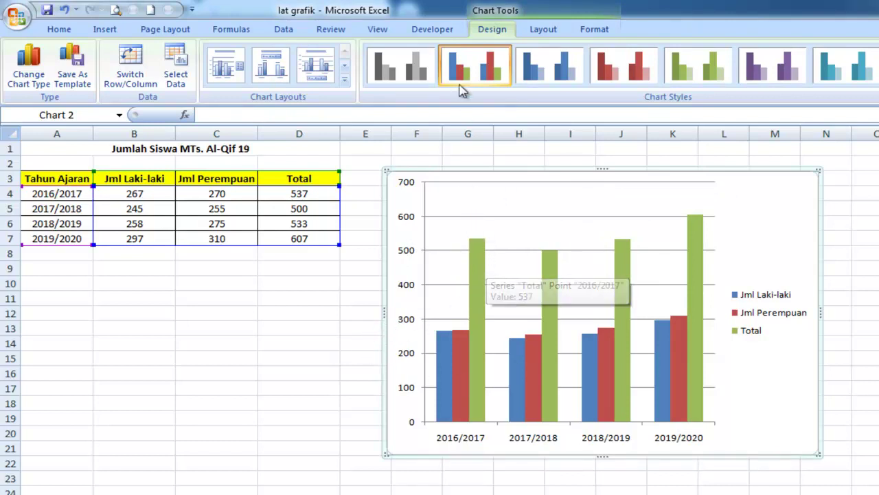
{"action": "left_click", "coordinate": [536, 31]}
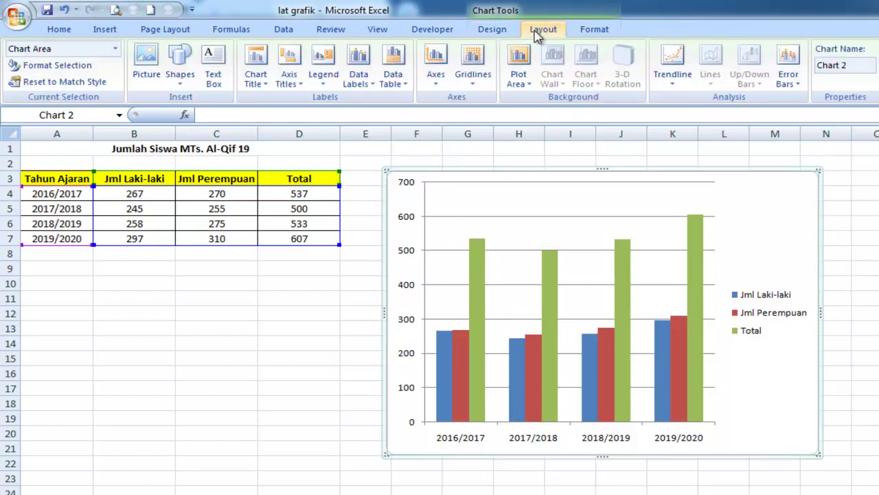
{"action": "left_click", "coordinate": [493, 31]}
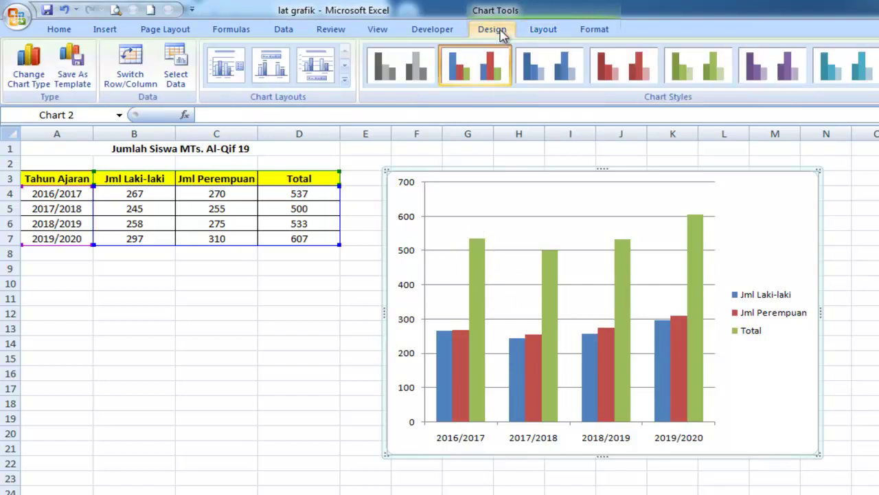
{"action": "left_click", "coordinate": [542, 29]}
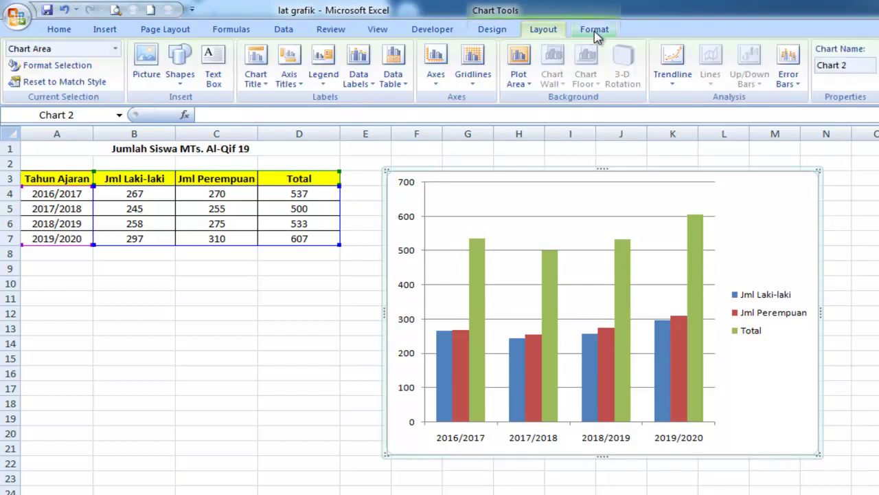
{"action": "left_click", "coordinate": [595, 30]}
{"action": "left_click", "coordinate": [543, 29]}
{"action": "left_click", "coordinate": [493, 30]}
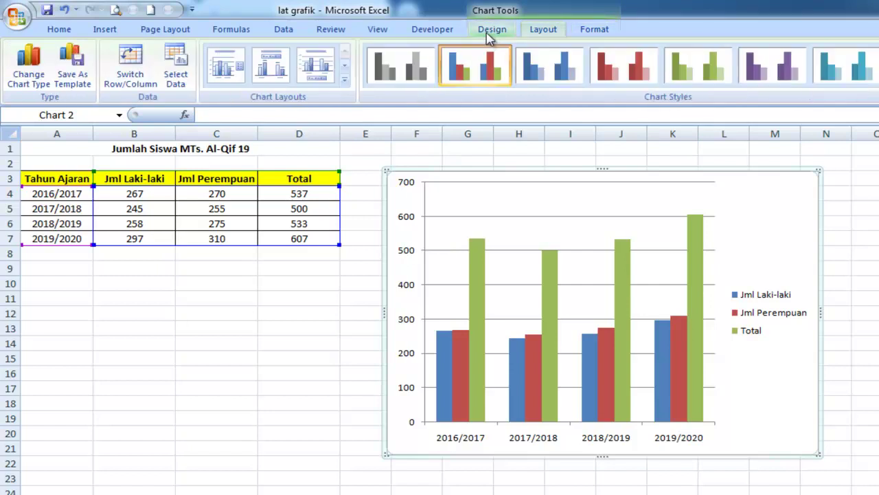
- Add a chart title to the column chart, using the Above Chart position
{"action": "left_click", "coordinate": [541, 31]}
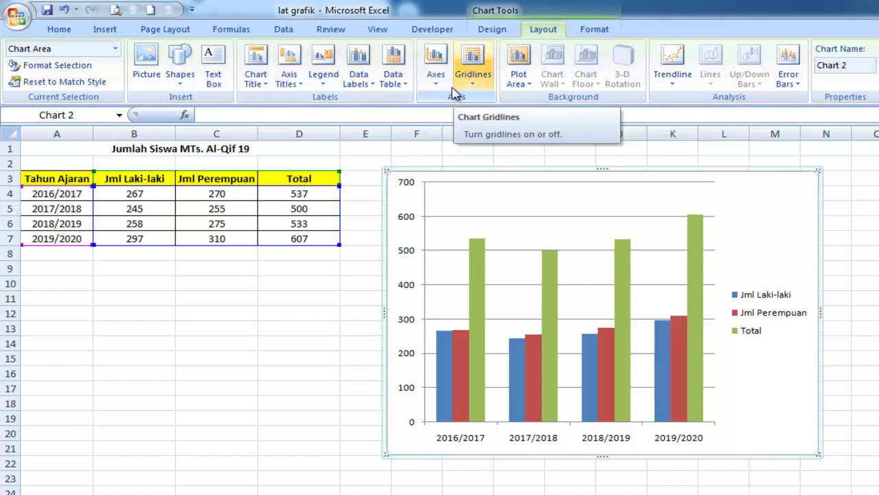
{"action": "left_click", "coordinate": [264, 91]}
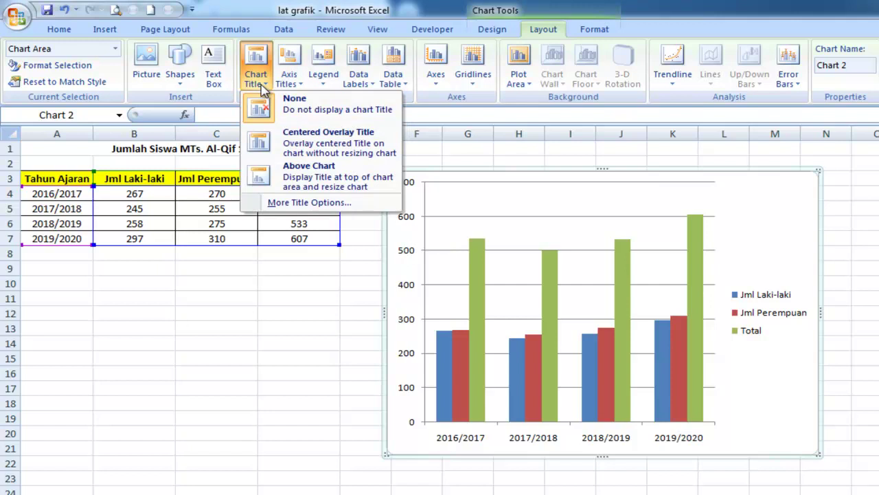
{"action": "left_click", "coordinate": [298, 153]}
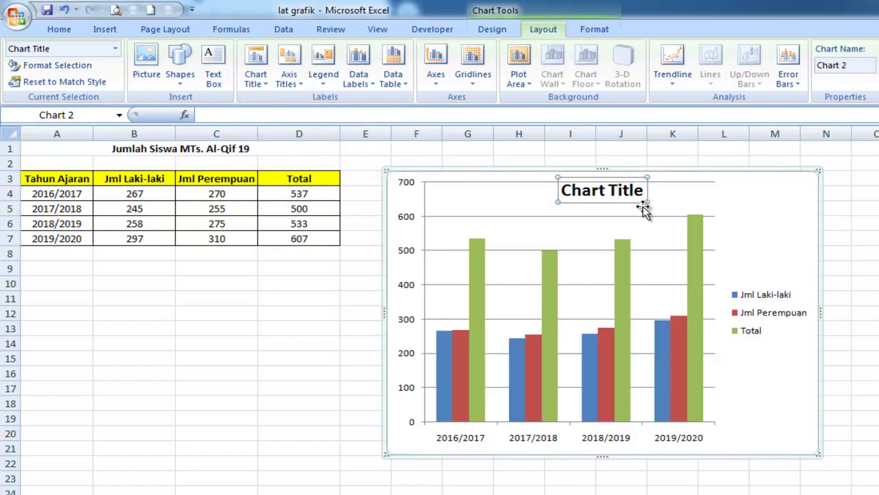
{"action": "left_click", "coordinate": [259, 88]}
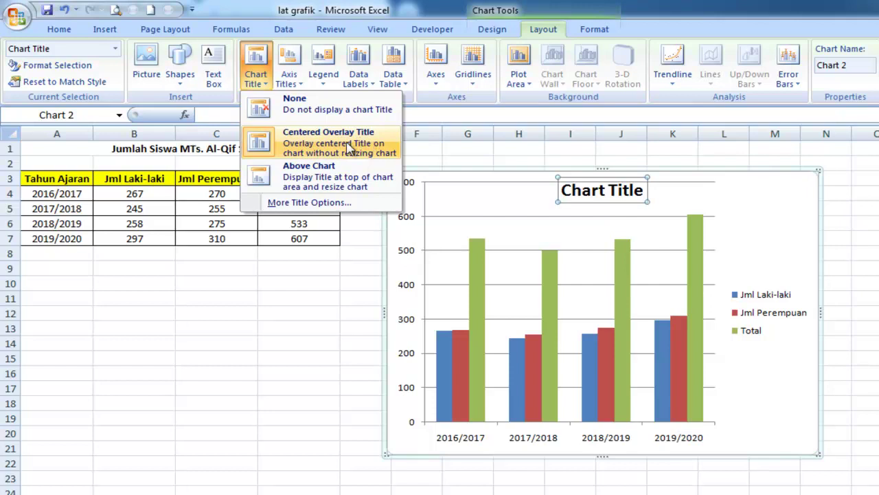
{"action": "left_click", "coordinate": [299, 180]}
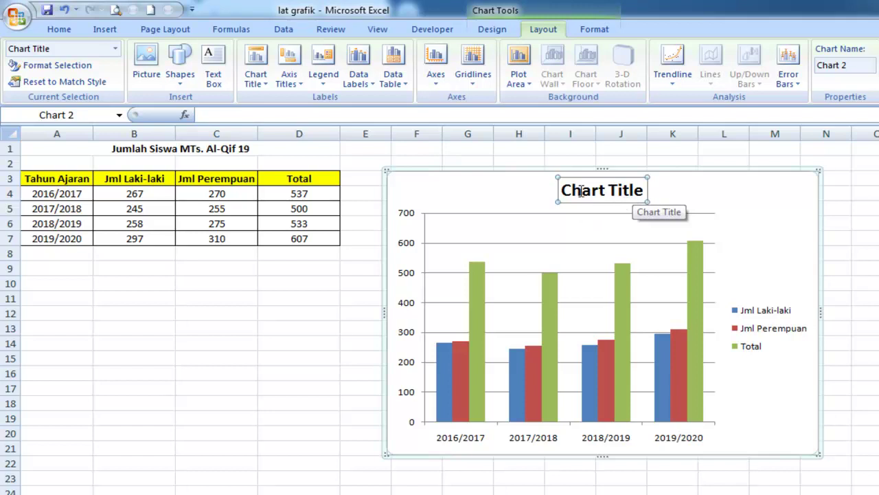
- Replace the chart title with two lines: "Grafik Jumlah Siswa" and "MTs. Al-Qif 19"
{"action": "left_click", "coordinate": [625, 191]}
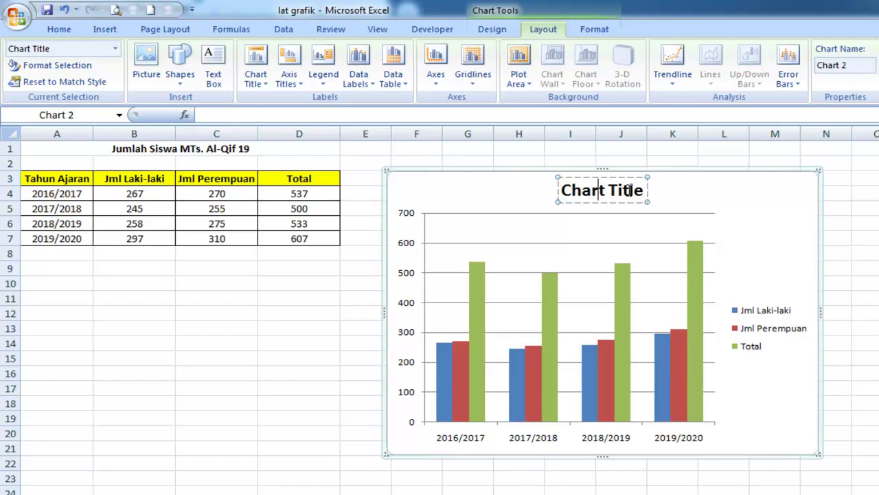
{"action": "left_click_drag", "start_coordinate": [645, 191], "coordinate": [562, 189]}
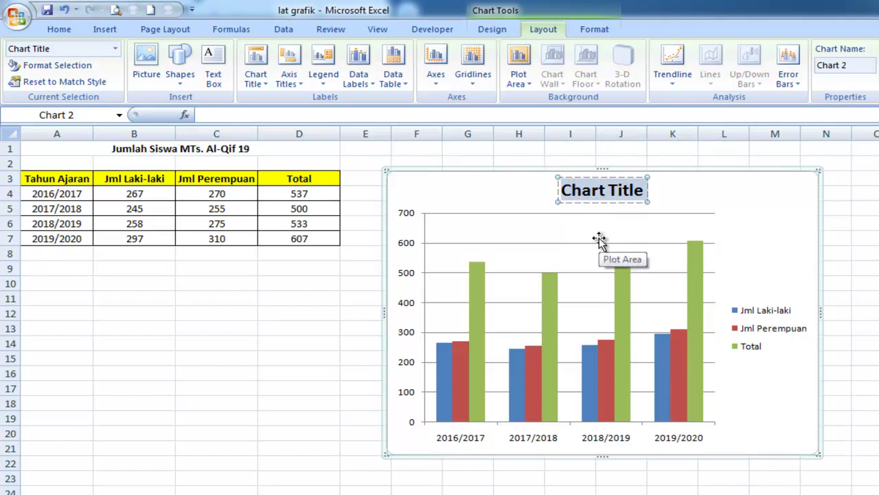
{"action": "type", "text": "Grafi"}
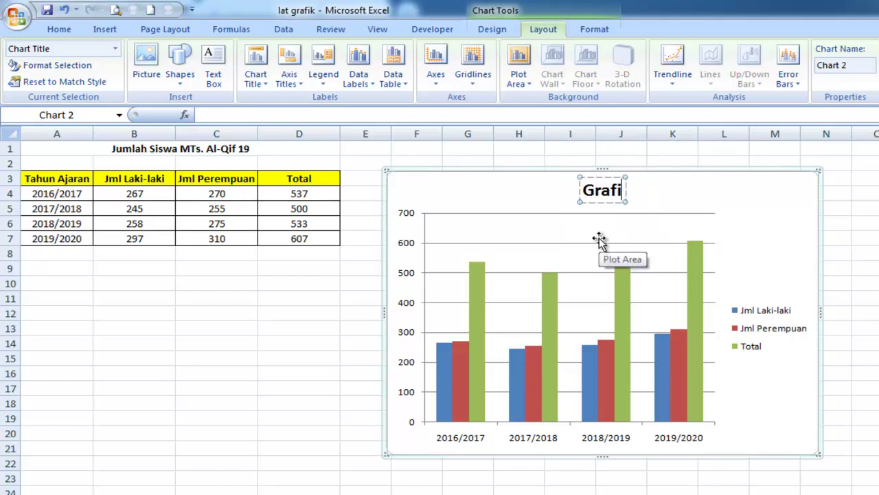
{"action": "type", "text": "k Jumla"}
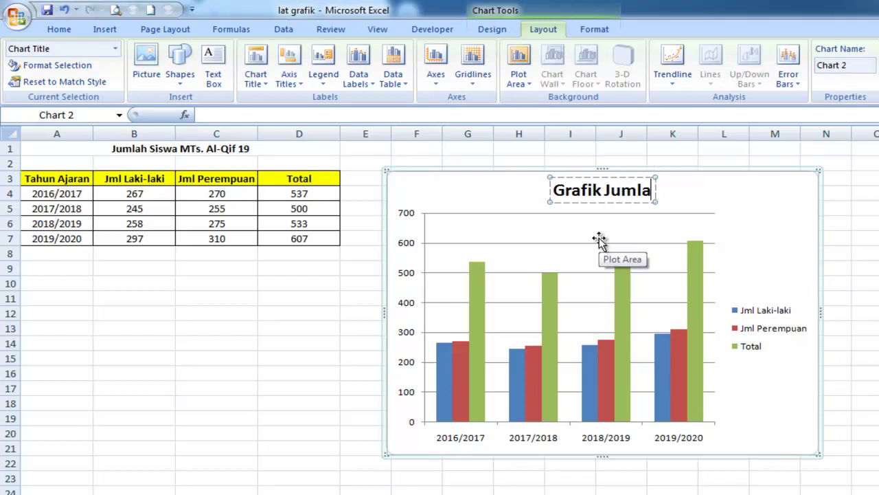
{"action": "type", "text": "h Siswa"}
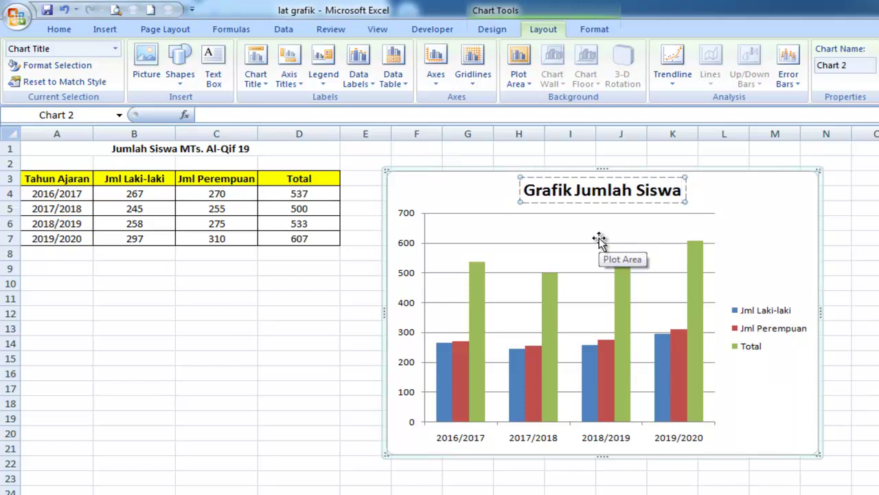
{"action": "key", "text": "Return"}
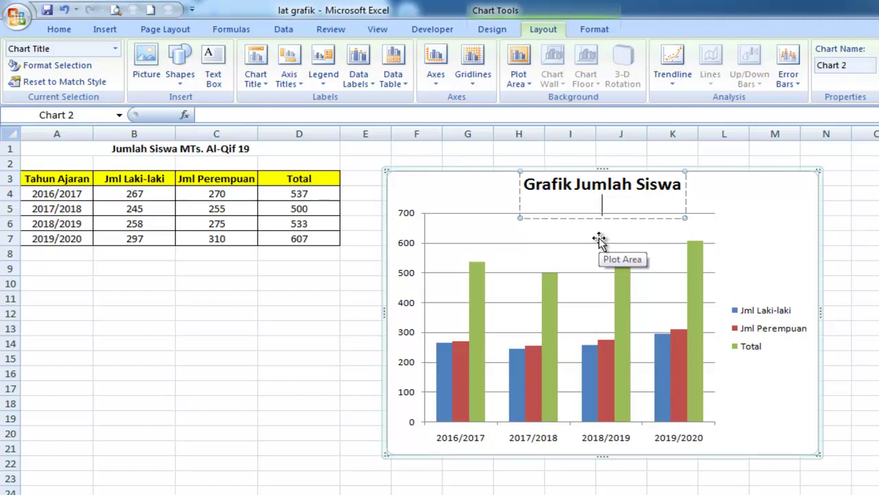
{"action": "type", "text": "MTs. Al-"}
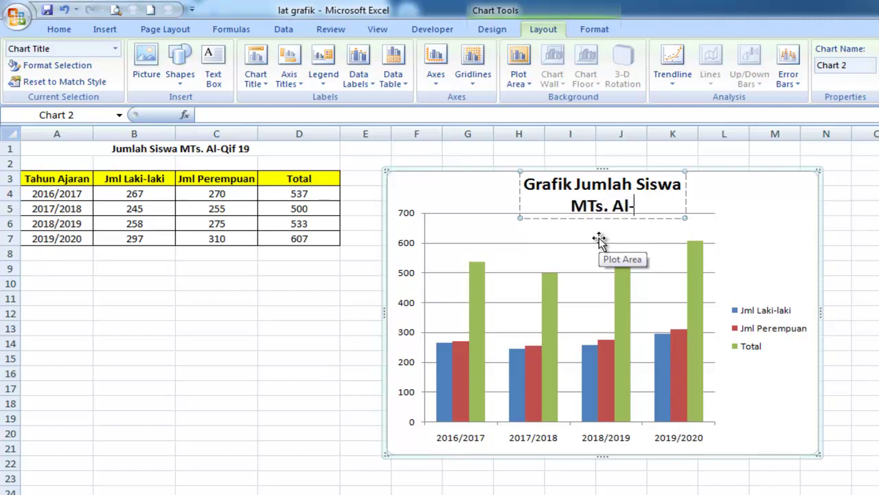
{"action": "type", "text": "Qif 19"}
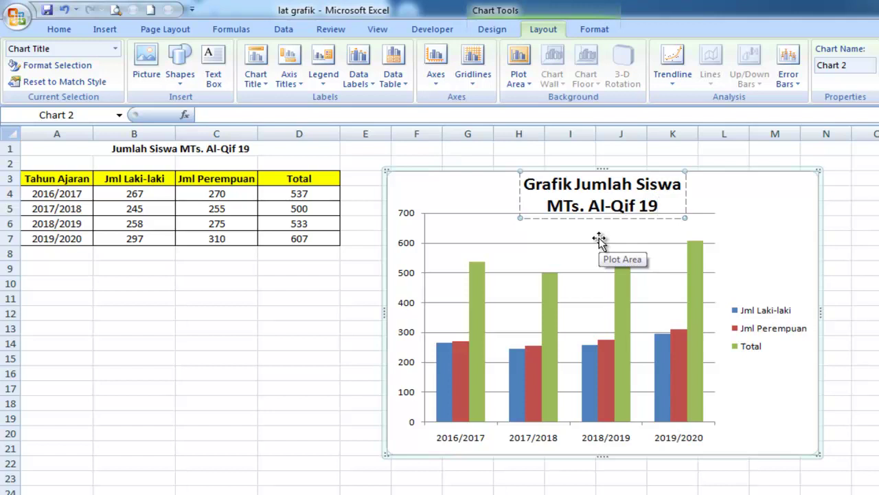
{"action": "left_click", "coordinate": [721, 221]}
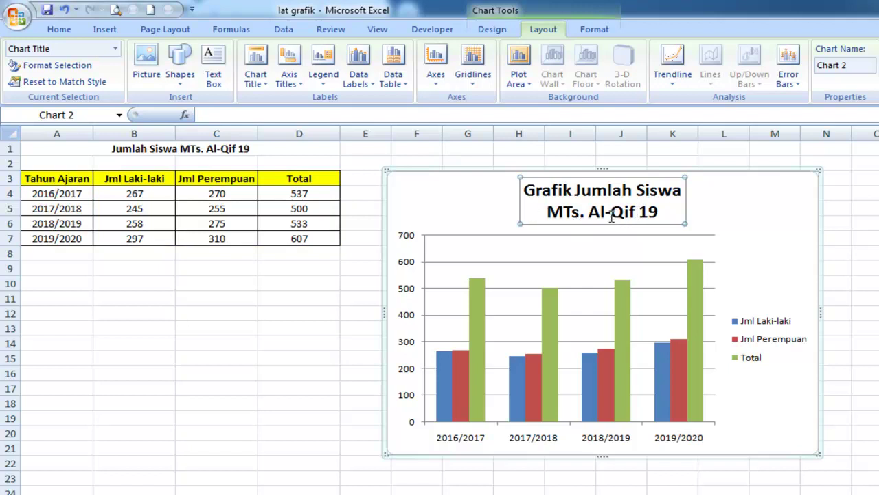
- Change the chart title's font color to the standard purple
{"action": "left_click", "coordinate": [656, 228]}
{"action": "left_click", "coordinate": [636, 211]}
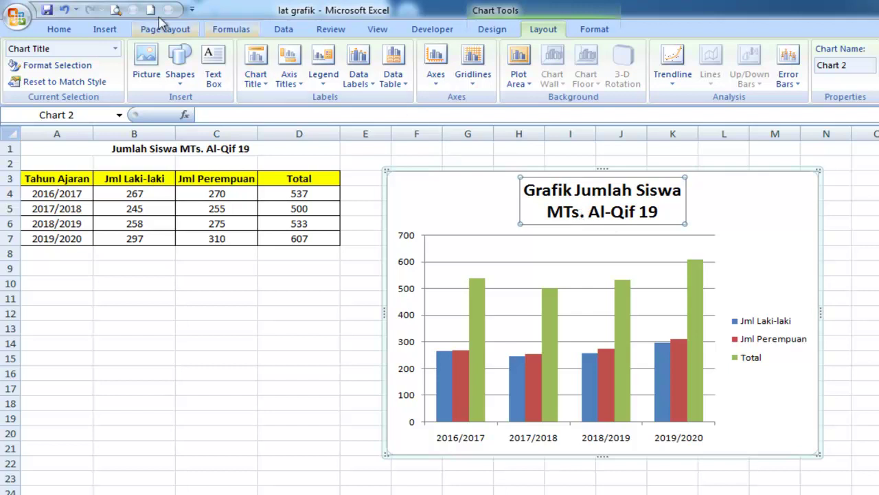
{"action": "left_click", "coordinate": [67, 31]}
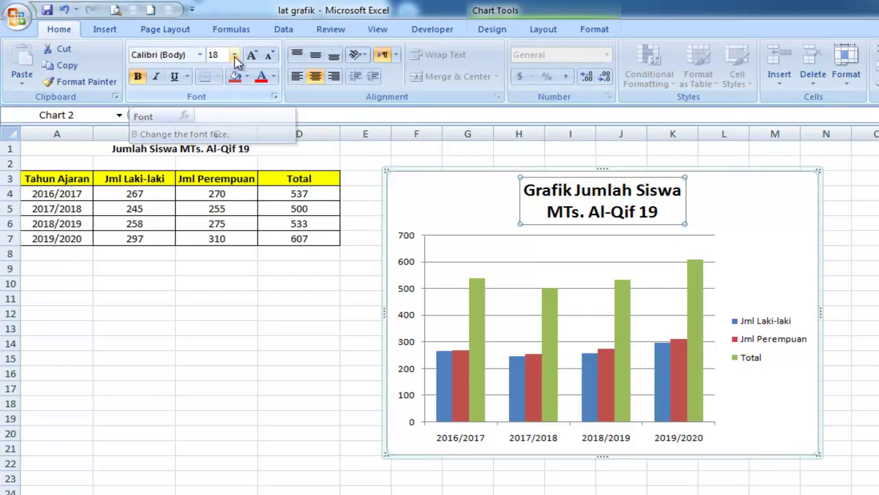
{"action": "left_click", "coordinate": [263, 79]}
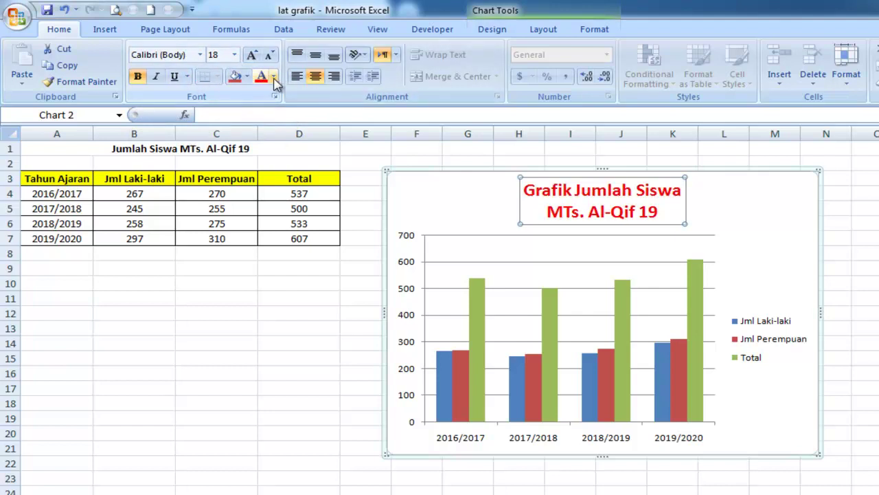
{"action": "left_click", "coordinate": [274, 78]}
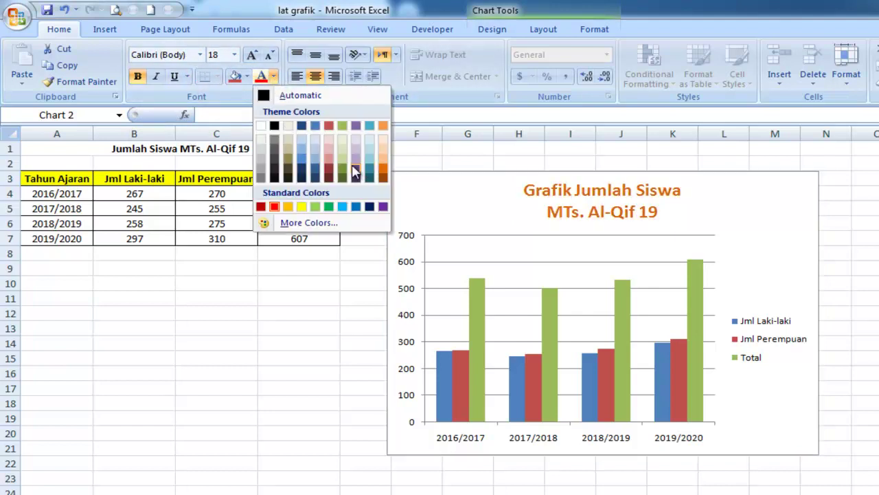
{"action": "left_click", "coordinate": [383, 207]}
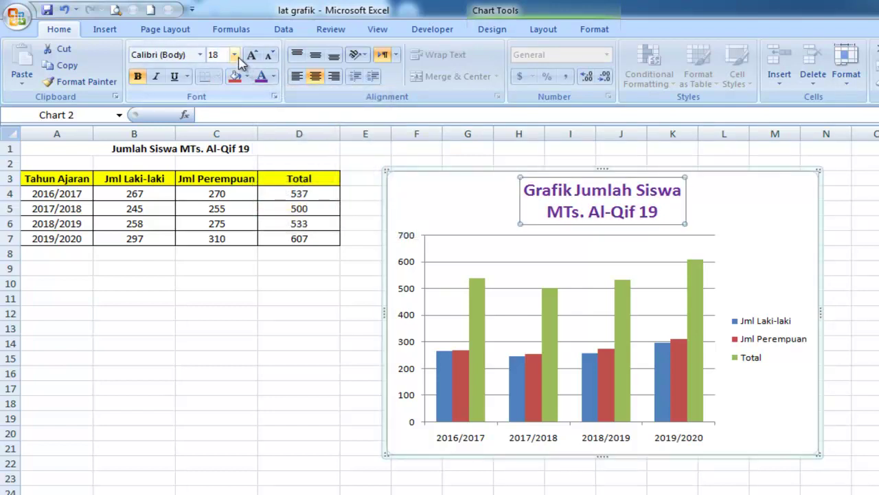
- Set the chart title's font size to 16 and its font to Aharoni
{"action": "left_click", "coordinate": [235, 55]}
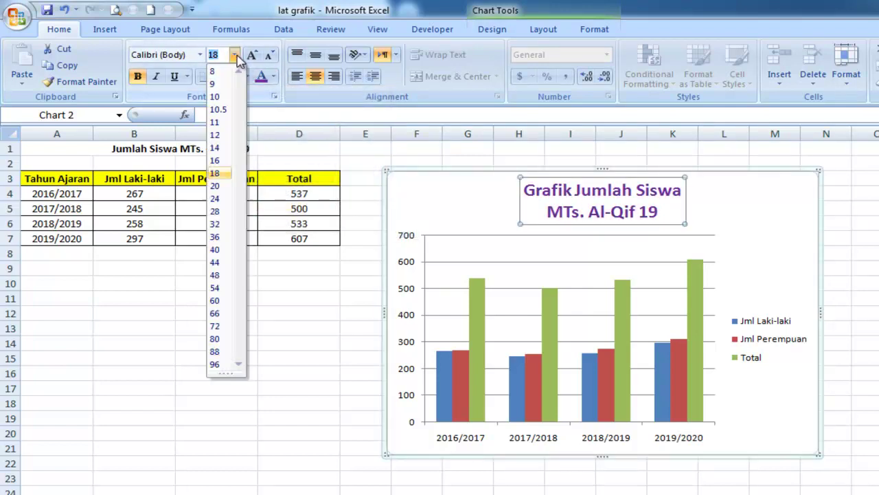
{"action": "left_click", "coordinate": [217, 161]}
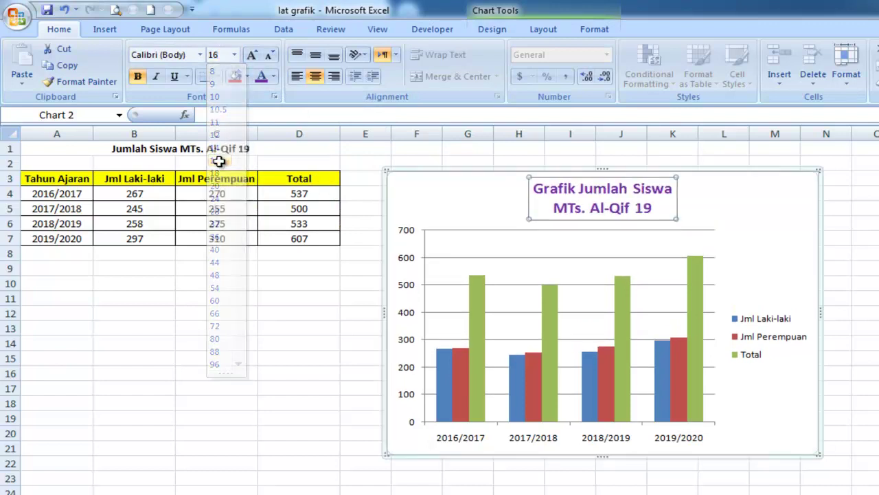
{"action": "left_click", "coordinate": [199, 57]}
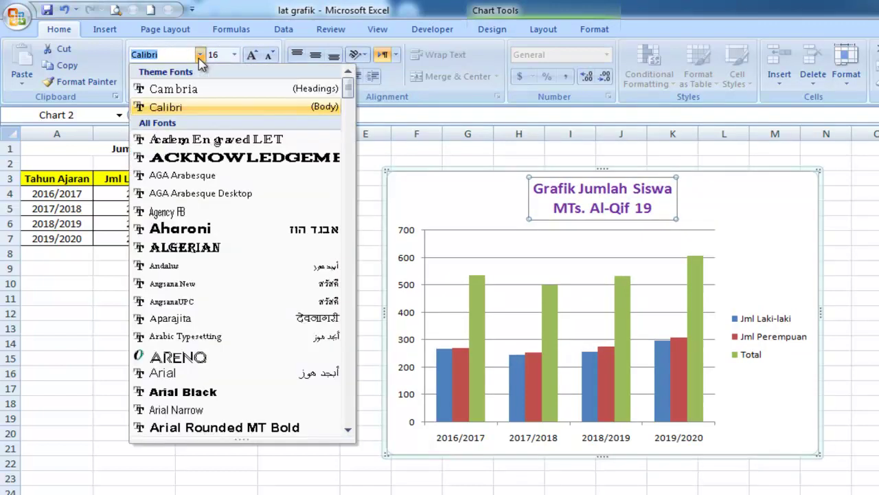
{"action": "left_click", "coordinate": [214, 234]}
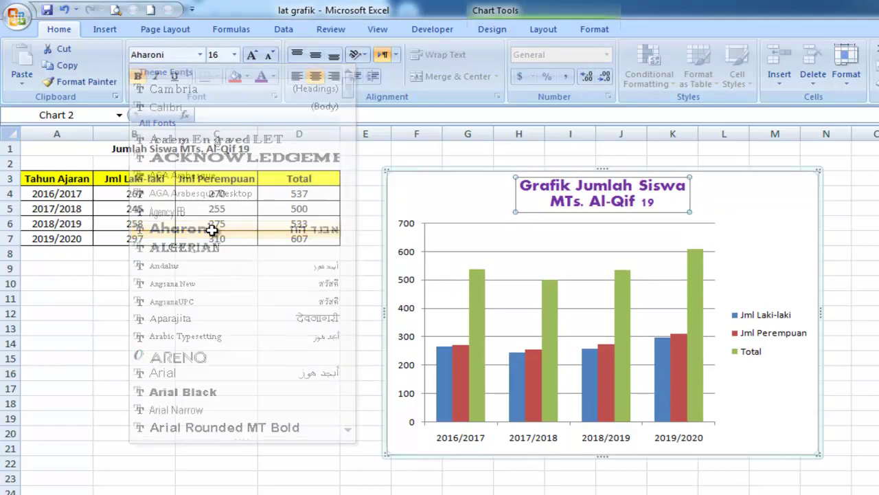
{"action": "left_click", "coordinate": [729, 218]}
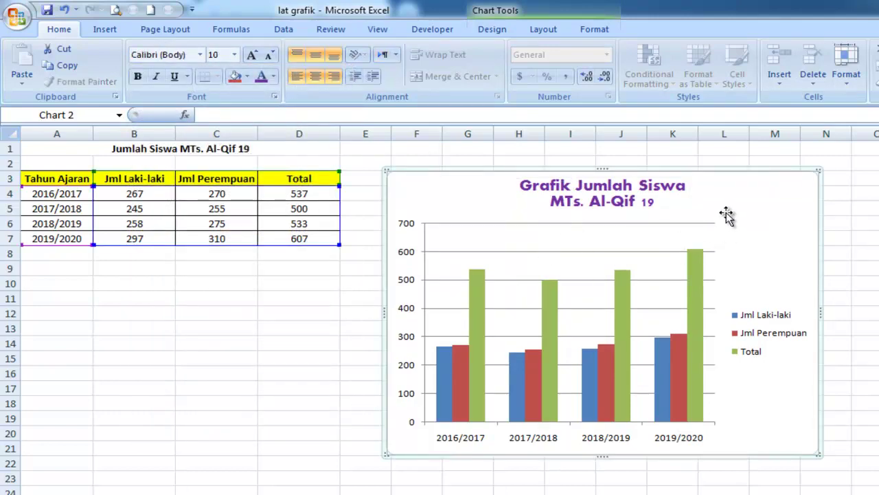
- Add a primary horizontal axis title to the chart, using the Title Below Axis option
{"action": "left_click", "coordinate": [543, 31]}
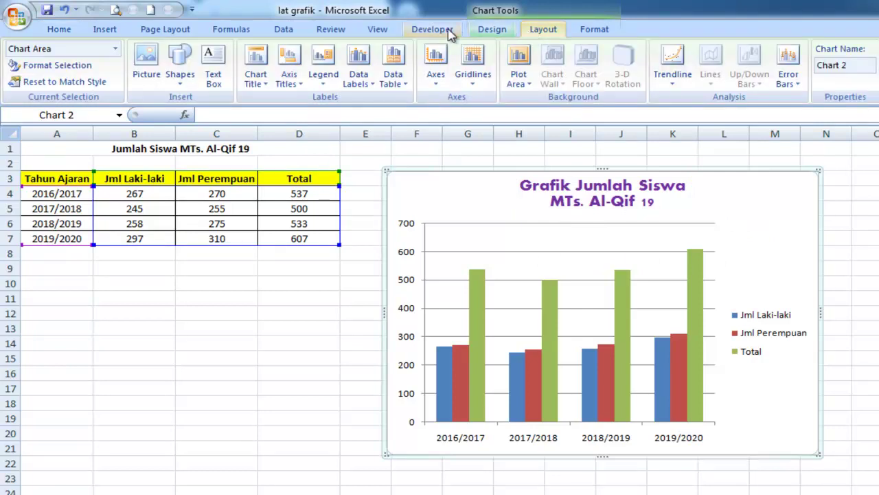
{"action": "left_click", "coordinate": [266, 88]}
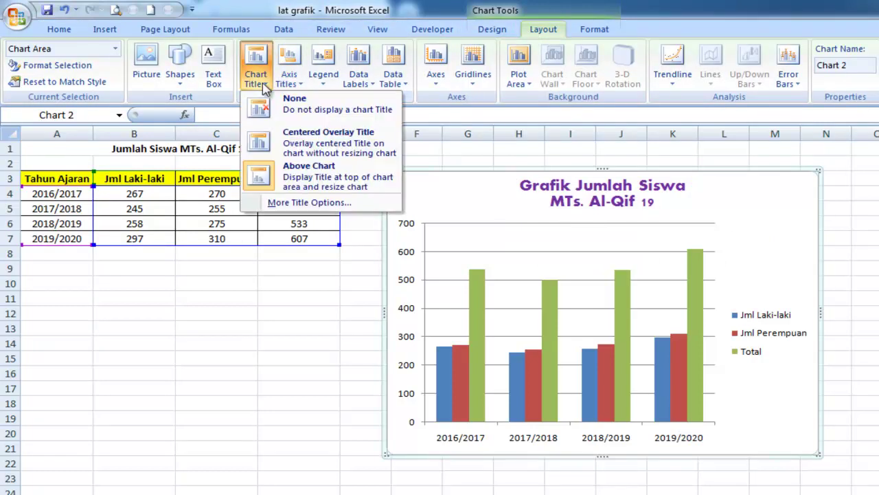
{"action": "left_click", "coordinate": [265, 89]}
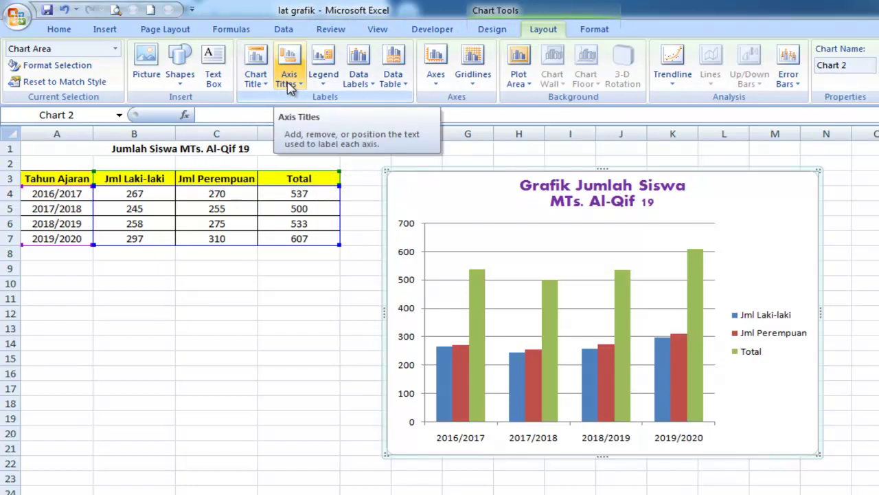
{"action": "left_click", "coordinate": [293, 88]}
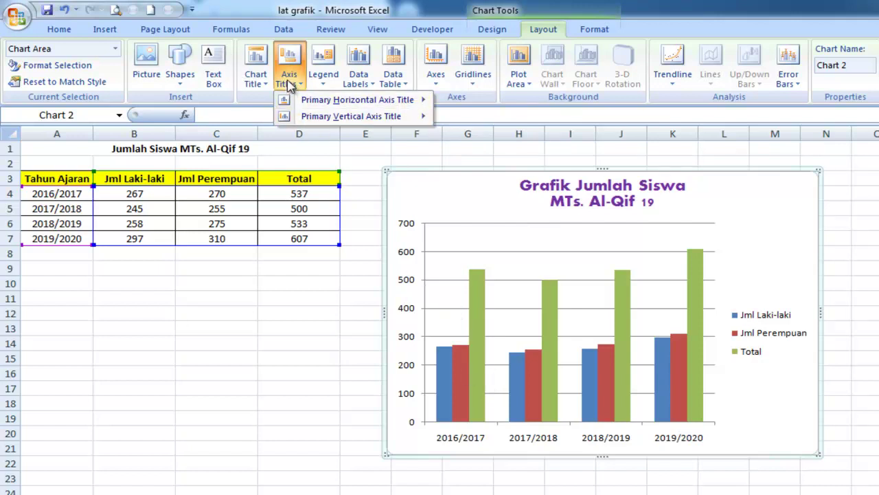
{"action": "mouse_move", "coordinate": [318, 104]}
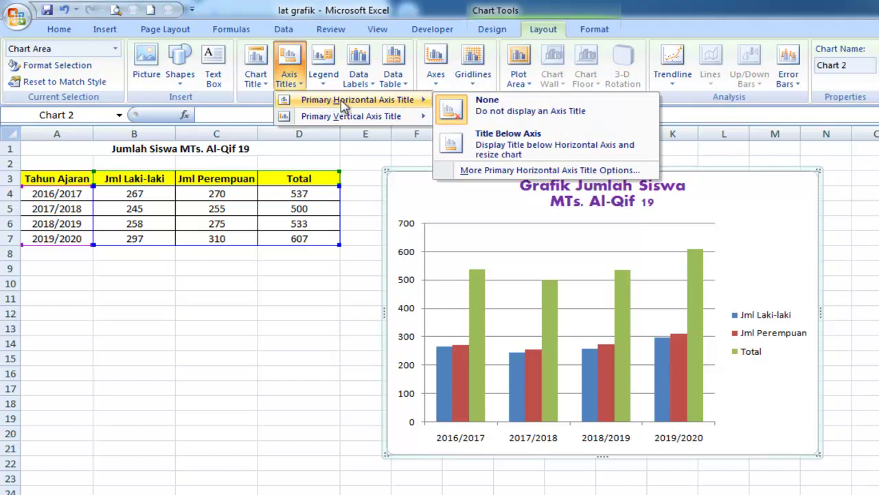
{"action": "mouse_move", "coordinate": [355, 121]}
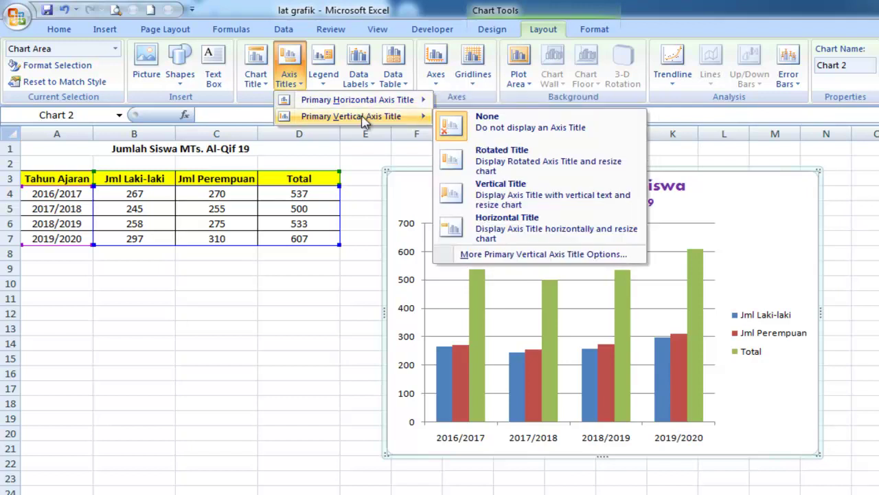
{"action": "mouse_move", "coordinate": [364, 103]}
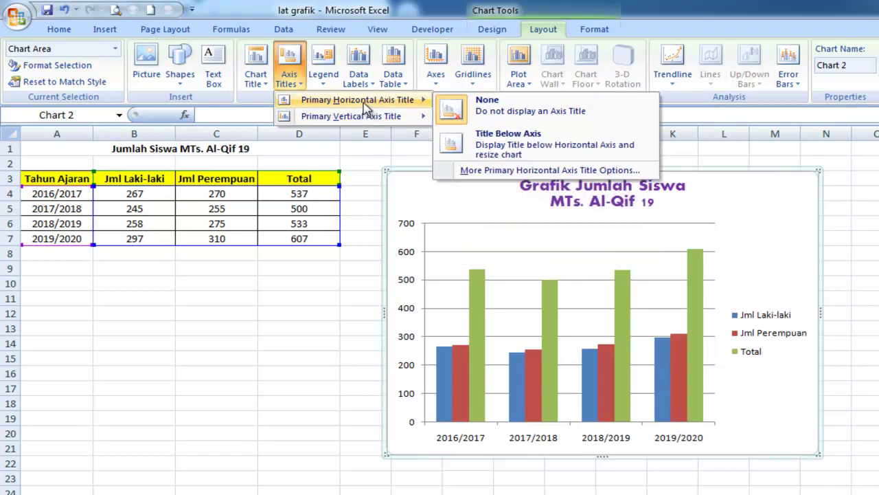
{"action": "left_click", "coordinate": [499, 145]}
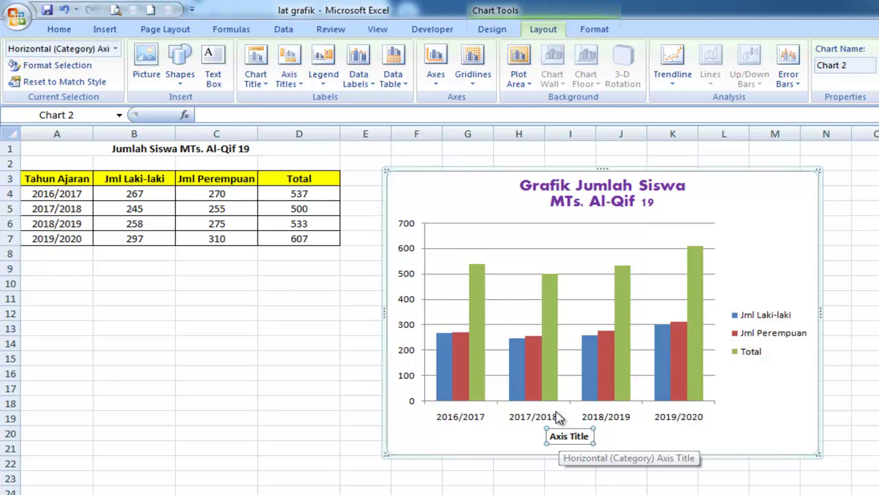
- Add a primary vertical axis title to the chart, using the Rotated Title option
{"action": "left_click", "coordinate": [292, 81]}
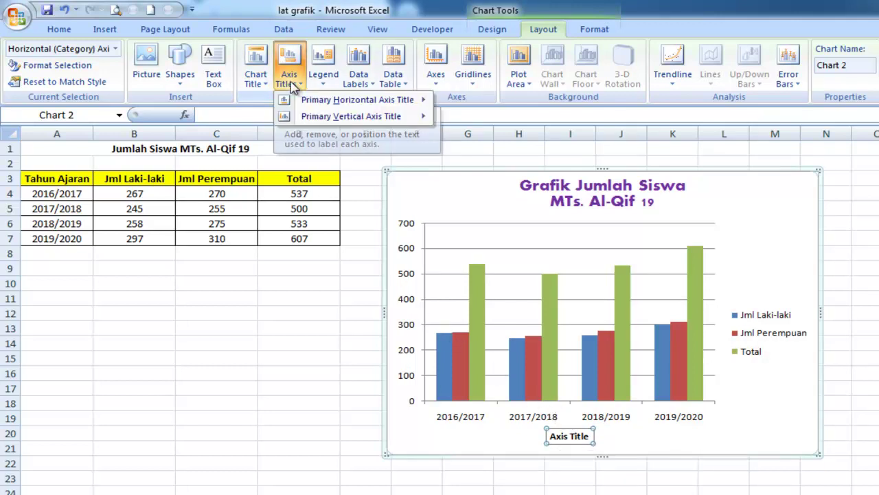
{"action": "mouse_move", "coordinate": [329, 118]}
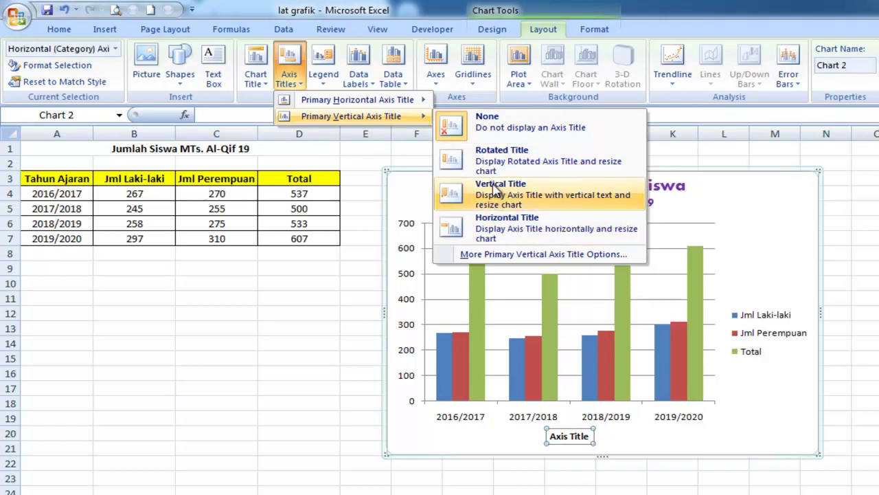
{"action": "left_click", "coordinate": [493, 163]}
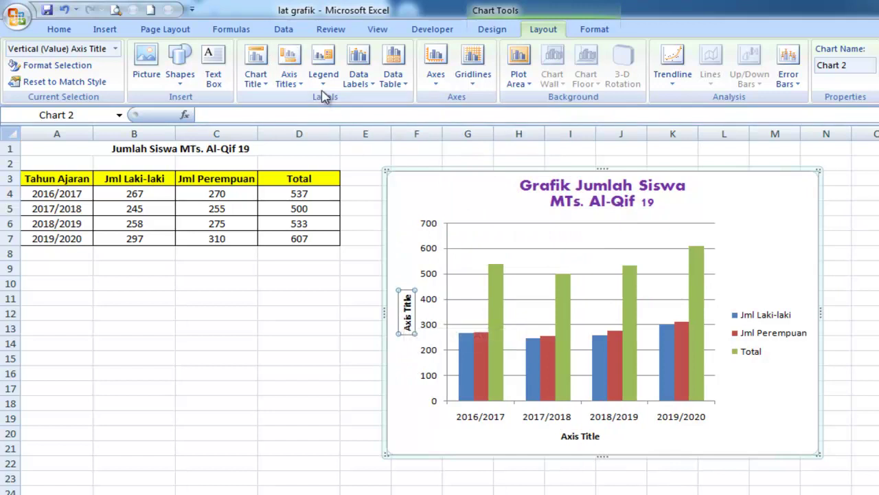
- Try the Vertical Title and Horizontal Title layouts for the vertical axis title, and return it to Rotated Title
{"action": "left_click", "coordinate": [290, 74]}
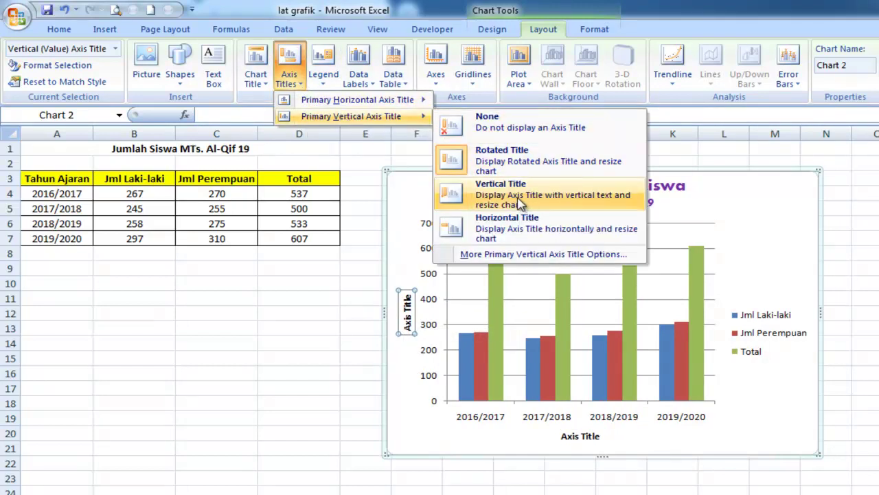
{"action": "left_click", "coordinate": [520, 200]}
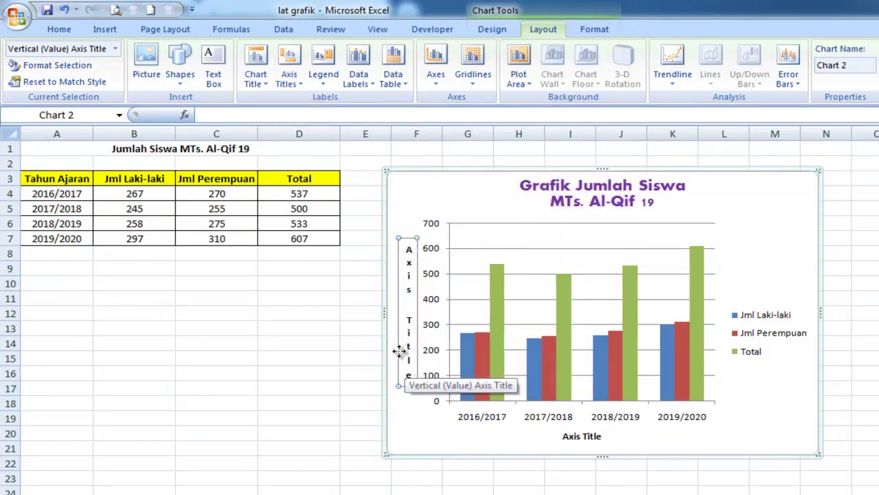
{"action": "left_click", "coordinate": [323, 79]}
{"action": "left_click", "coordinate": [291, 88]}
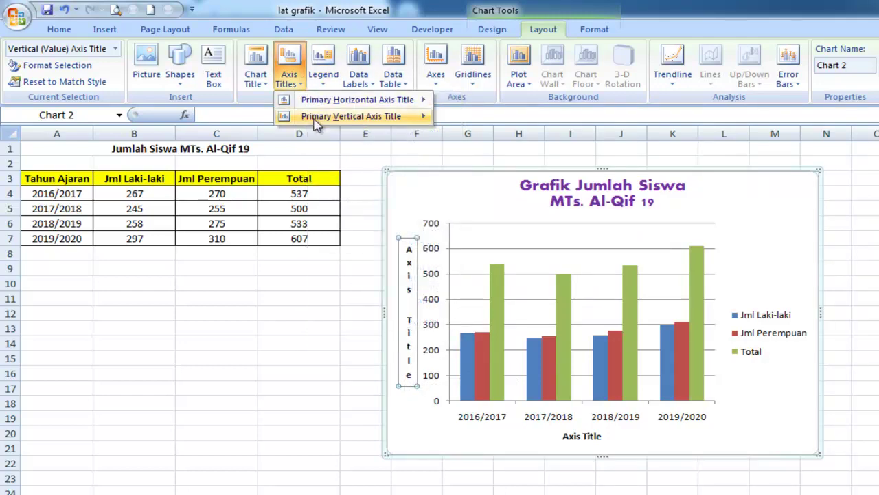
{"action": "left_click", "coordinate": [514, 234]}
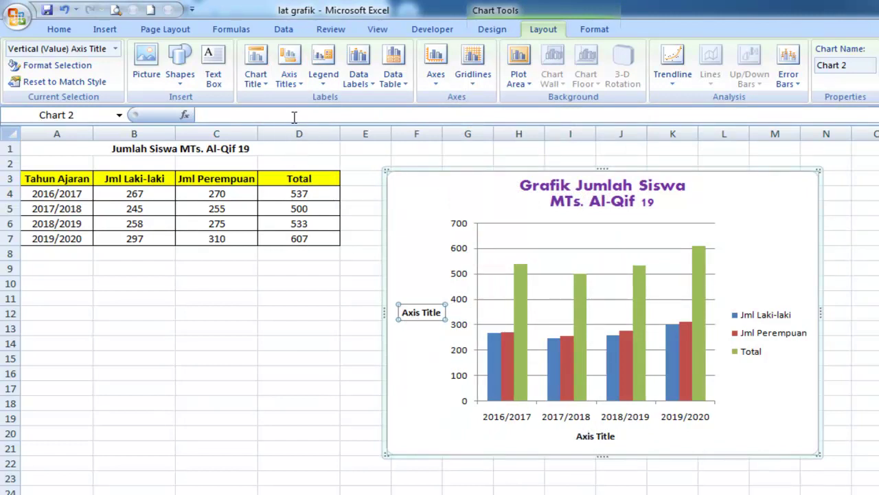
{"action": "left_click", "coordinate": [294, 85]}
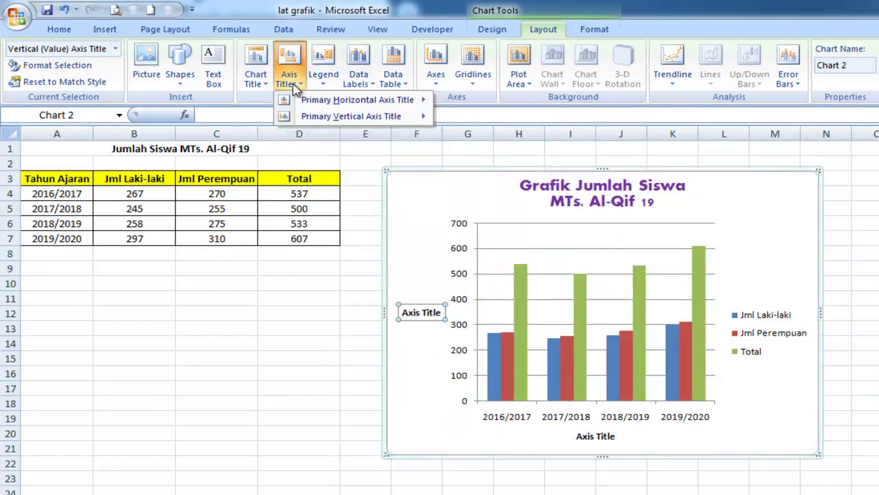
{"action": "left_click", "coordinate": [323, 77]}
{"action": "left_click", "coordinate": [292, 81]}
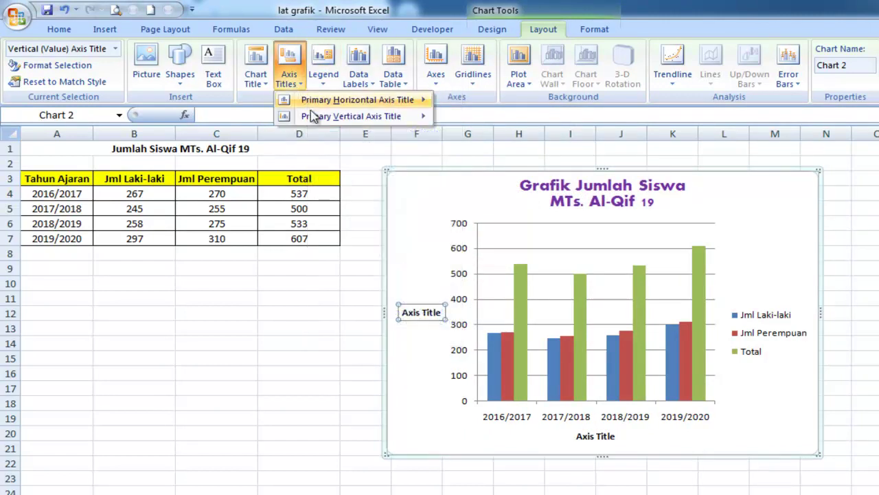
{"action": "mouse_move", "coordinate": [323, 116]}
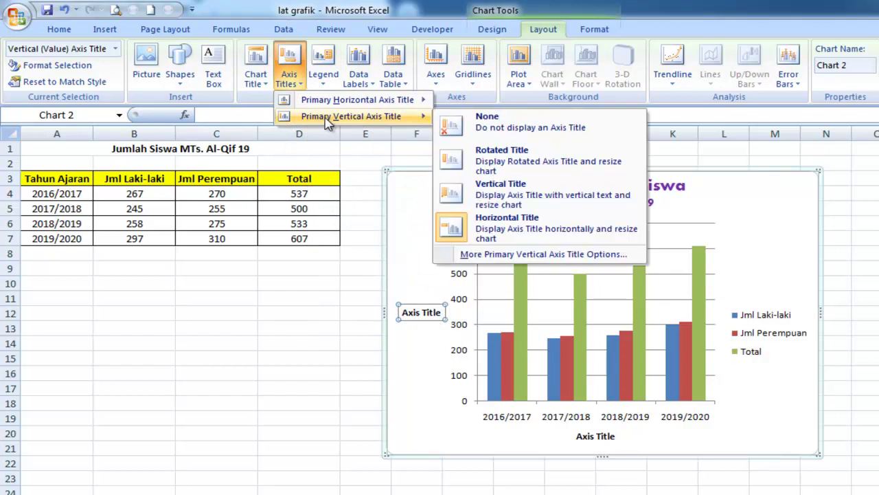
{"action": "left_click", "coordinate": [451, 168]}
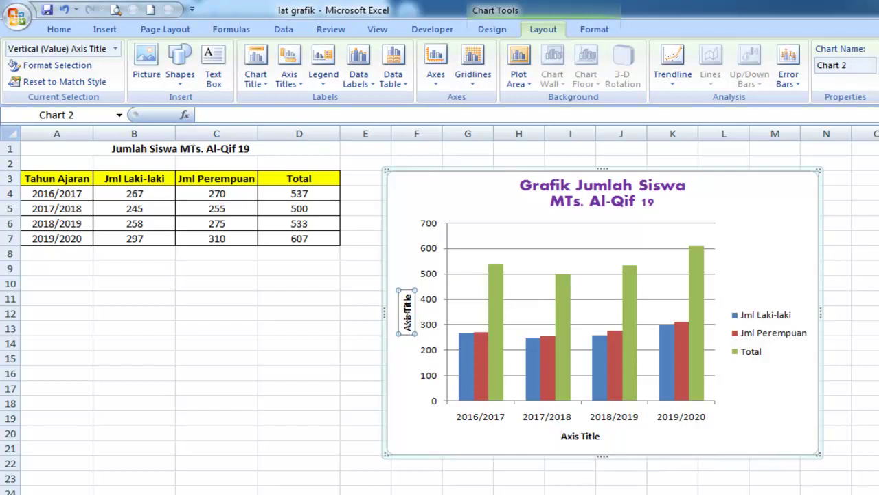
- Replace the vertical axis title text with "Jumlah"
{"action": "left_click", "coordinate": [407, 312]}
{"action": "left_click_drag", "start_coordinate": [407, 300], "coordinate": [409, 336]}
{"action": "key", "text": "Delete"}
{"action": "type", "text": "Jumlah"}
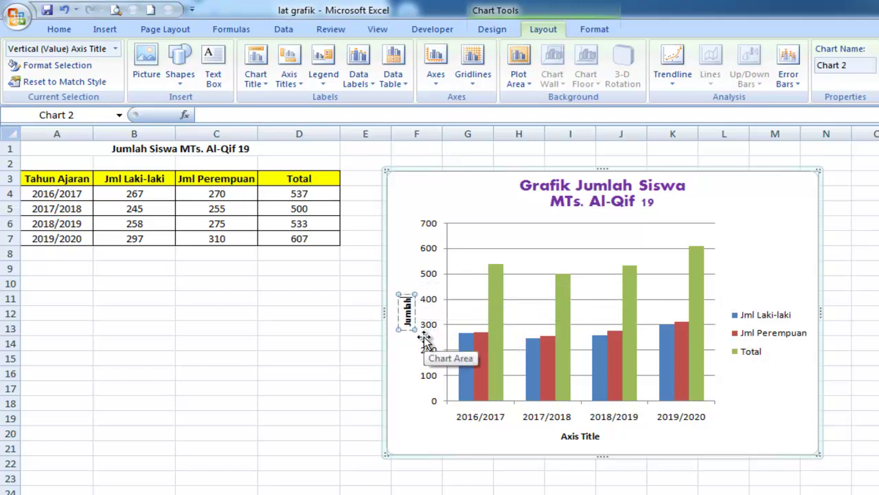
- Replace the horizontal axis title text with "Tahun Ajaran"
{"action": "left_click", "coordinate": [576, 436]}
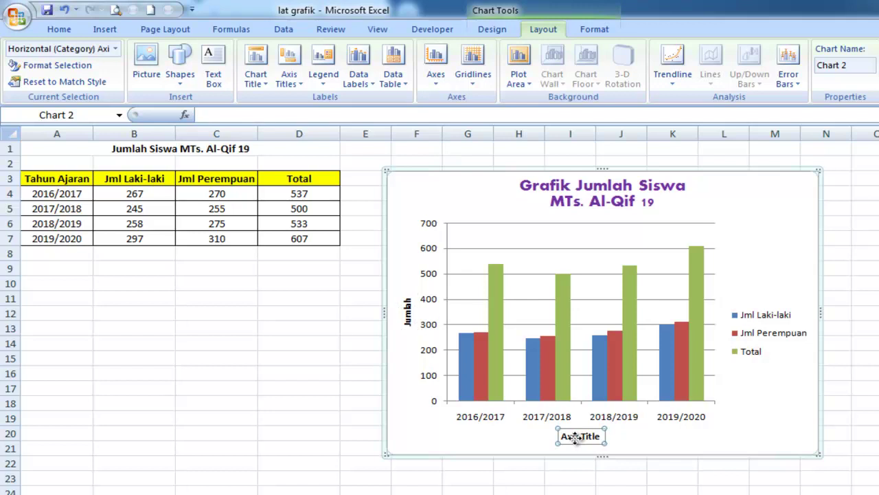
{"action": "left_click", "coordinate": [574, 435]}
{"action": "left_click_drag", "start_coordinate": [562, 437], "coordinate": [602, 438]}
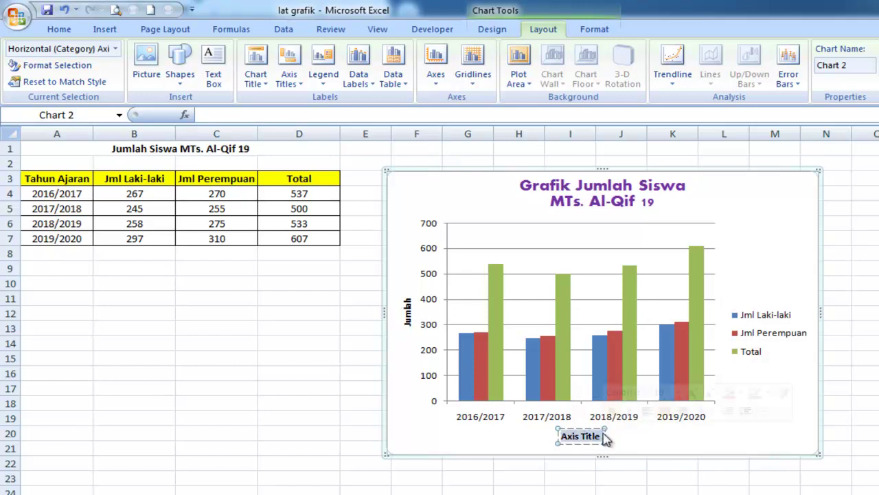
{"action": "type", "text": "Tahun"}
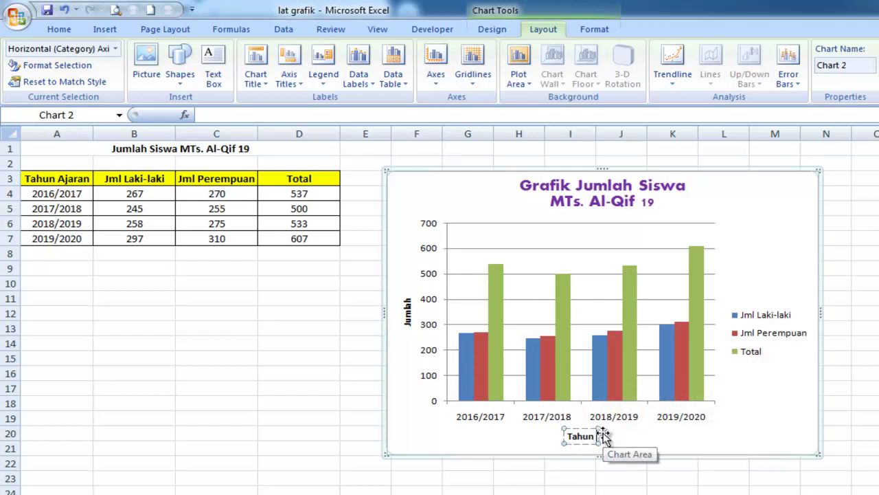
{"action": "type", "text": " Ajaran"}
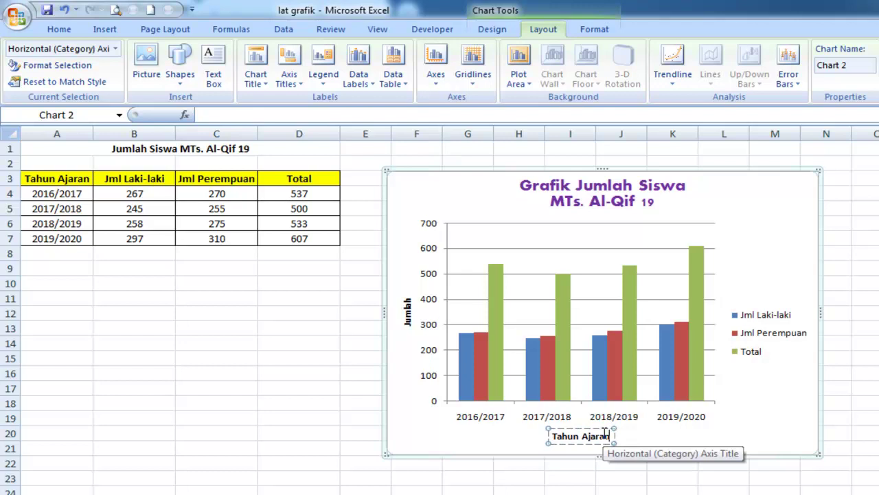
{"action": "left_click", "coordinate": [416, 172]}
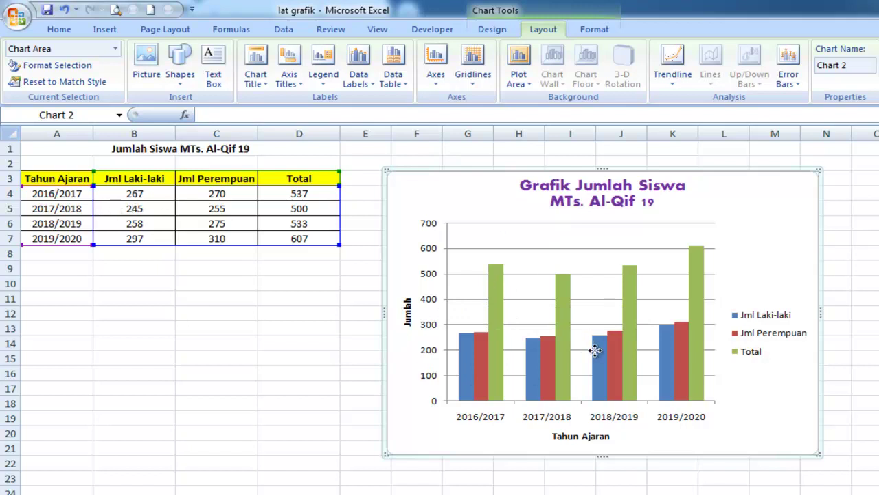
- Apply the multicolour chart style with a black background to the chart
{"action": "mouse_move", "coordinate": [595, 351]}
{"action": "left_click", "coordinate": [499, 32]}
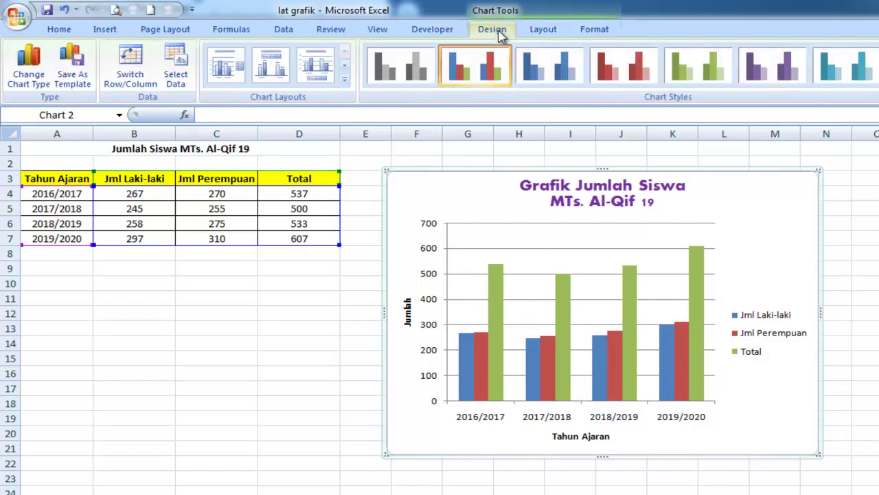
{"action": "left_click", "coordinate": [543, 29]}
{"action": "left_click", "coordinate": [496, 31]}
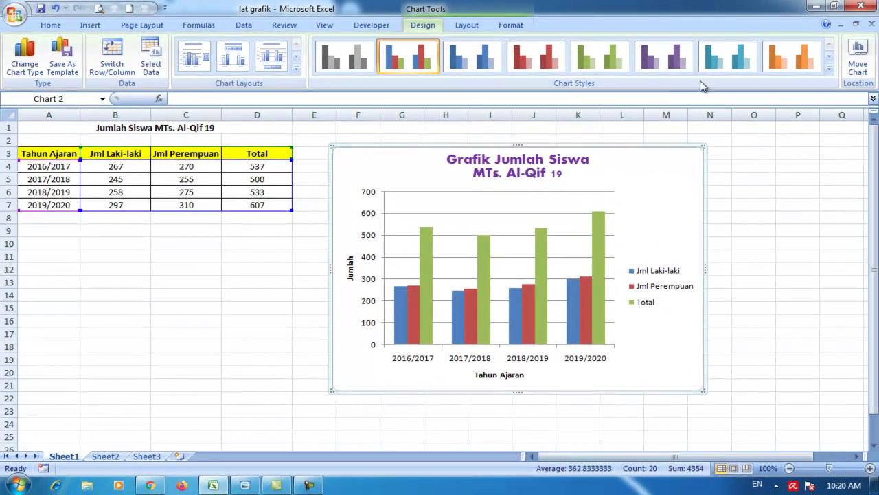
{"action": "left_click", "coordinate": [827, 69]}
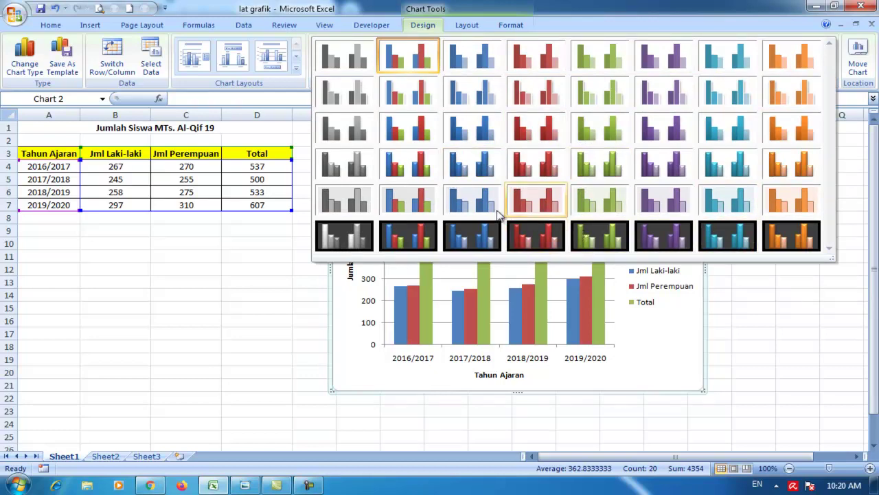
{"action": "left_click", "coordinate": [409, 230]}
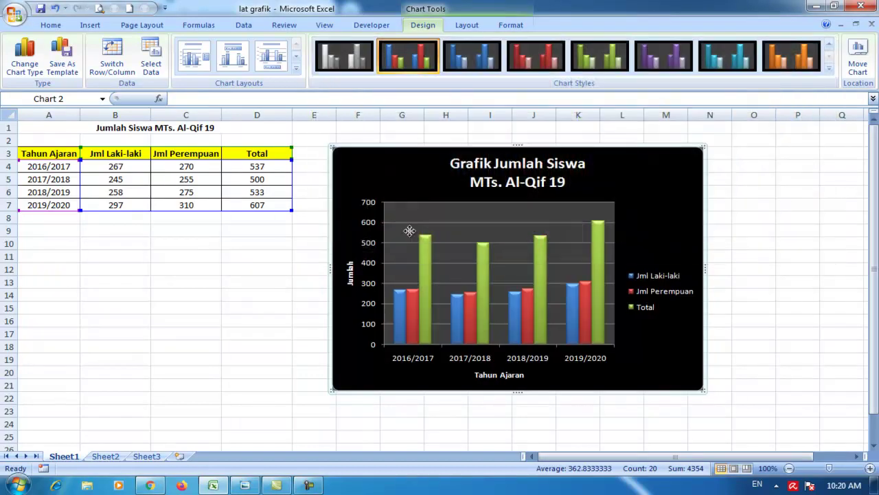
- Try the blue and red black-background chart styles, and return to the multicolour one
{"action": "left_click", "coordinate": [474, 62]}
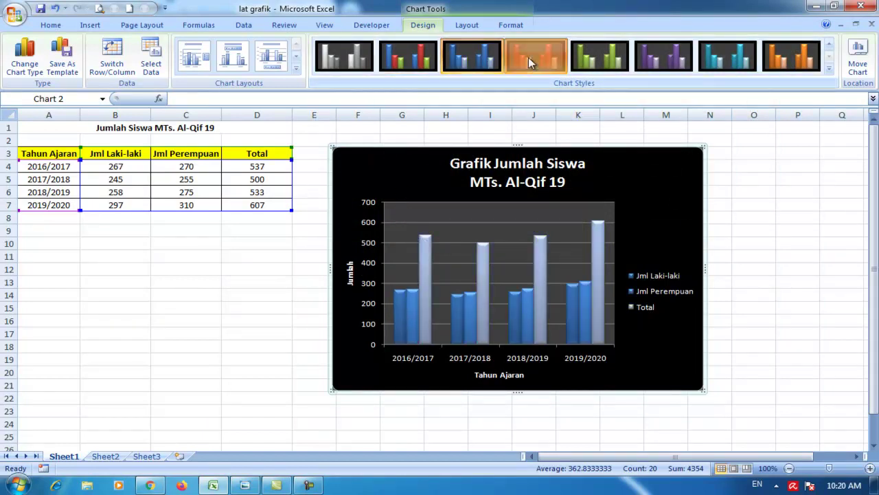
{"action": "left_click", "coordinate": [528, 57]}
{"action": "left_click", "coordinate": [473, 65]}
{"action": "left_click", "coordinate": [403, 64]}
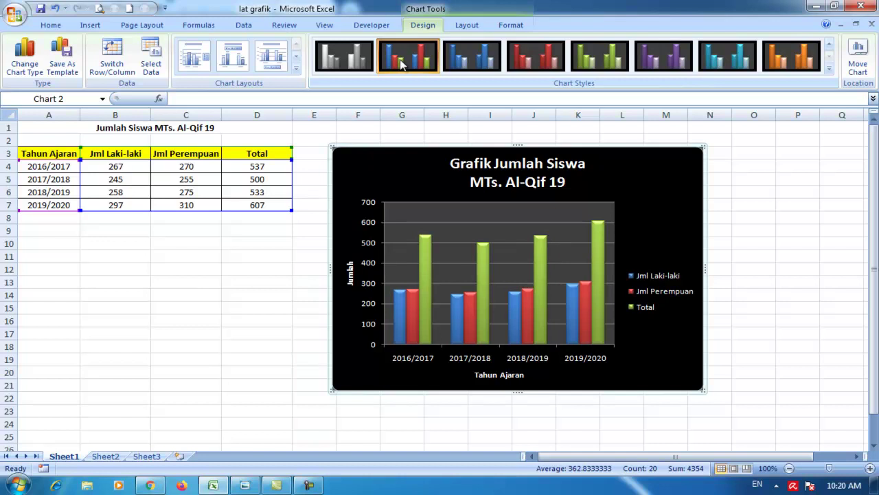
- Replace the dark chart style with the multicolour gradient style on a white background, from the third row of styles
{"action": "left_click", "coordinate": [831, 72]}
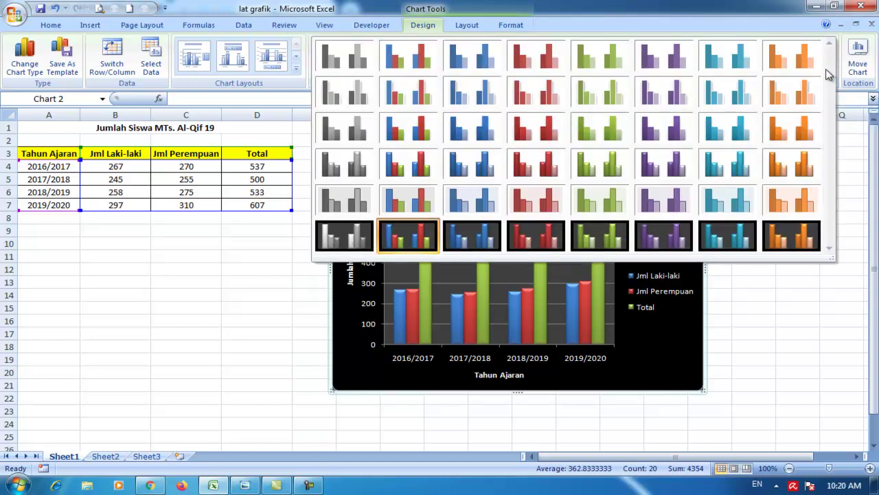
{"action": "left_click", "coordinate": [406, 77]}
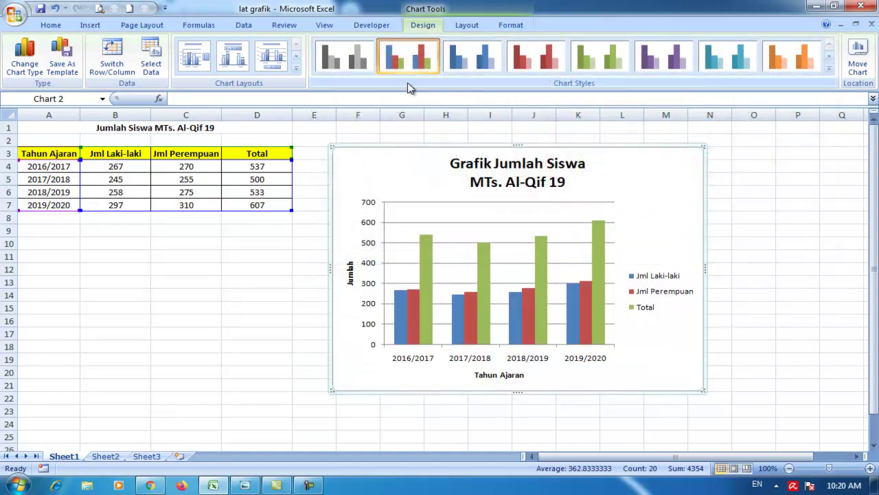
{"action": "left_click", "coordinate": [829, 68]}
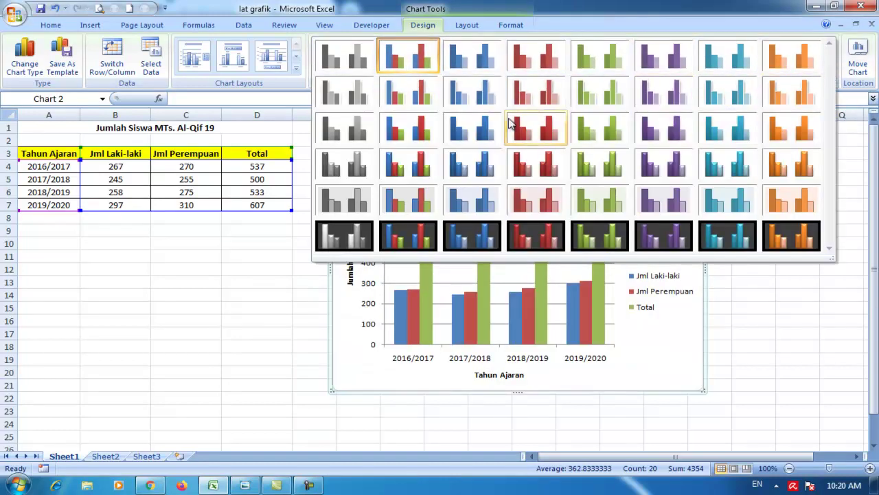
{"action": "left_click", "coordinate": [412, 128]}
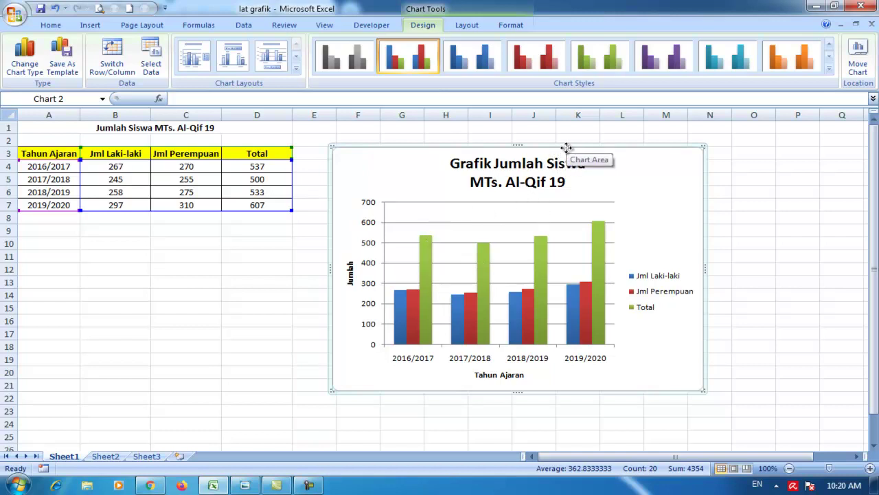
- Move the chart below the data table, with its upper edge at row 9
{"action": "left_click_drag", "start_coordinate": [566, 147], "coordinate": [546, 132]}
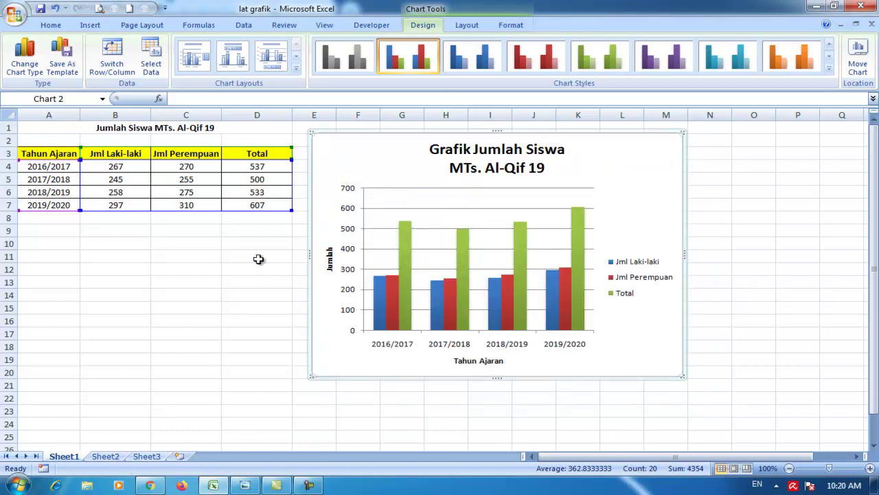
{"action": "left_click_drag", "start_coordinate": [416, 131], "coordinate": [424, 142]}
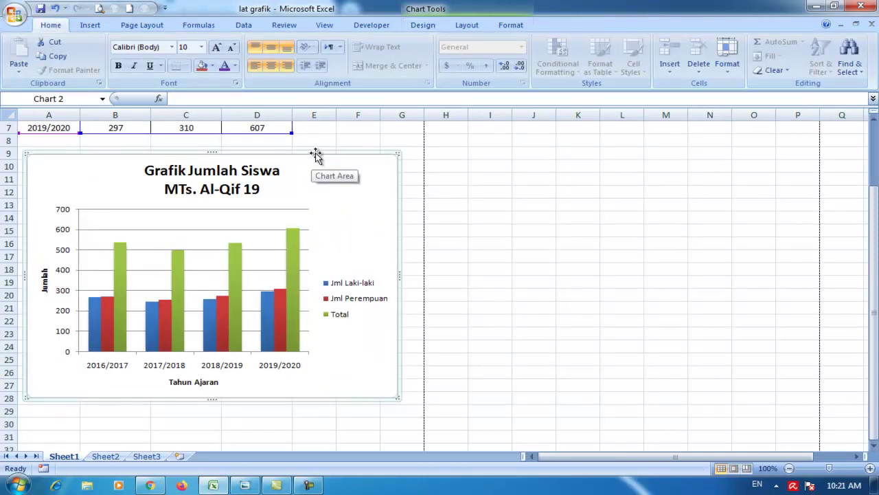
{"action": "left_click_drag", "start_coordinate": [316, 155], "coordinate": [330, 151]}
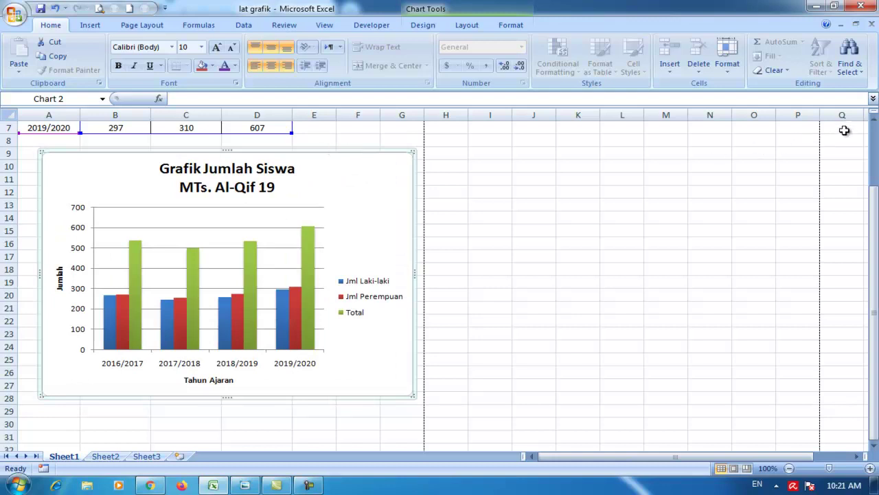
- Move the chart back to the right of the data table, starting in column E
{"action": "left_click", "coordinate": [874, 120]}
{"action": "left_click", "coordinate": [874, 120]}
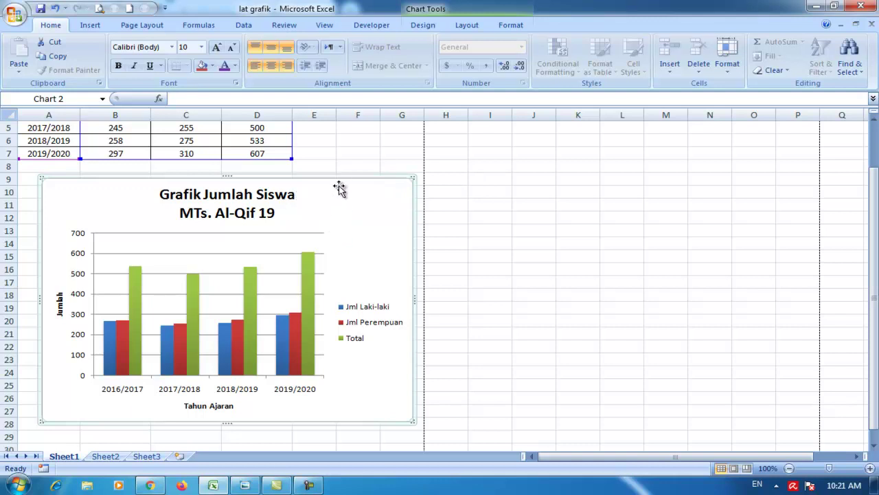
{"action": "left_click_drag", "start_coordinate": [345, 179], "coordinate": [622, 148]}
{"action": "scroll", "coordinate": [515, 218], "scroll_direction": "up", "scroll_amount": 2}
{"action": "scroll", "coordinate": [519, 213], "scroll_direction": "down", "scroll_amount": 1}
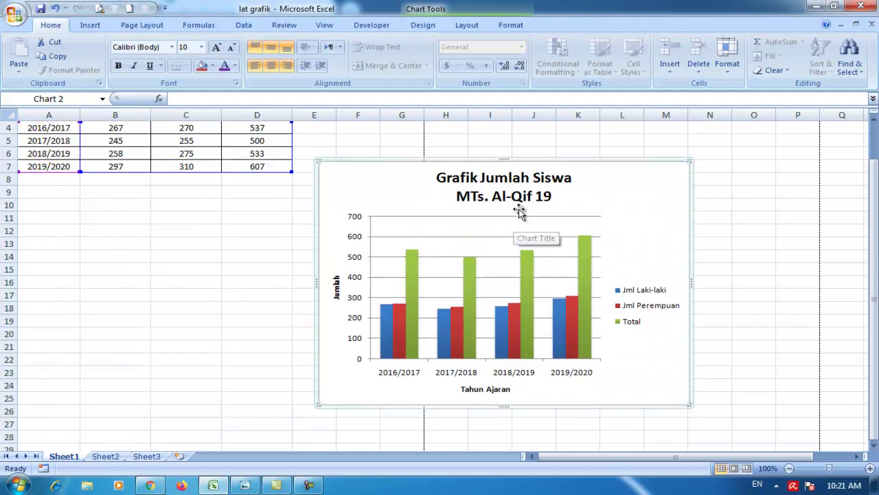
{"action": "left_click_drag", "start_coordinate": [554, 158], "coordinate": [553, 143]}
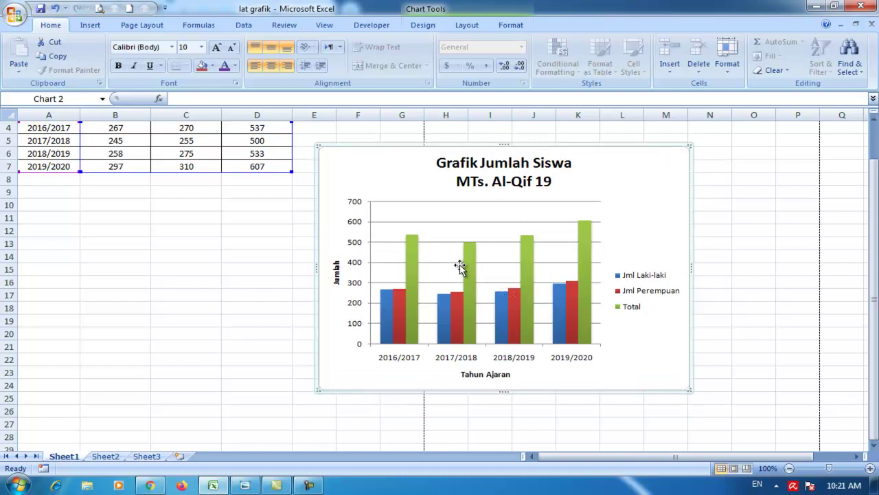
{"action": "scroll", "coordinate": [460, 266], "scroll_direction": "up", "scroll_amount": 1}
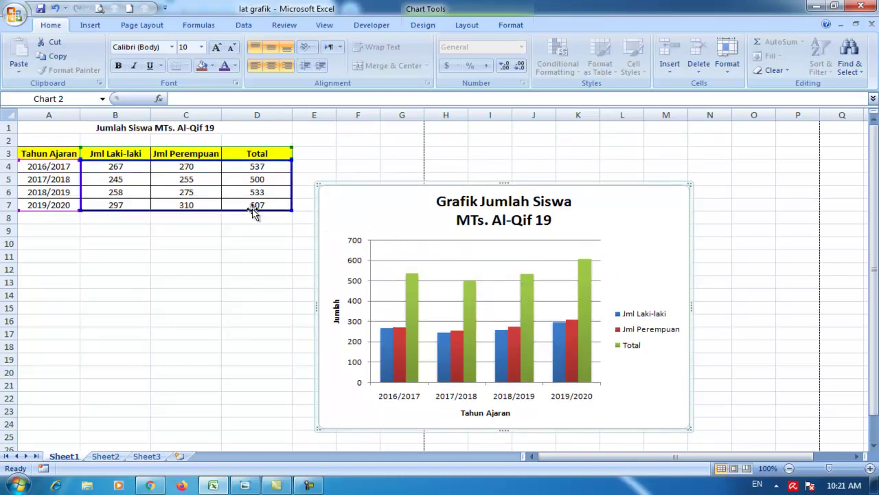
- Change the chart type to 3-D Clustered Column, and move the chart up to start at row 3
{"action": "left_click", "coordinate": [418, 27]}
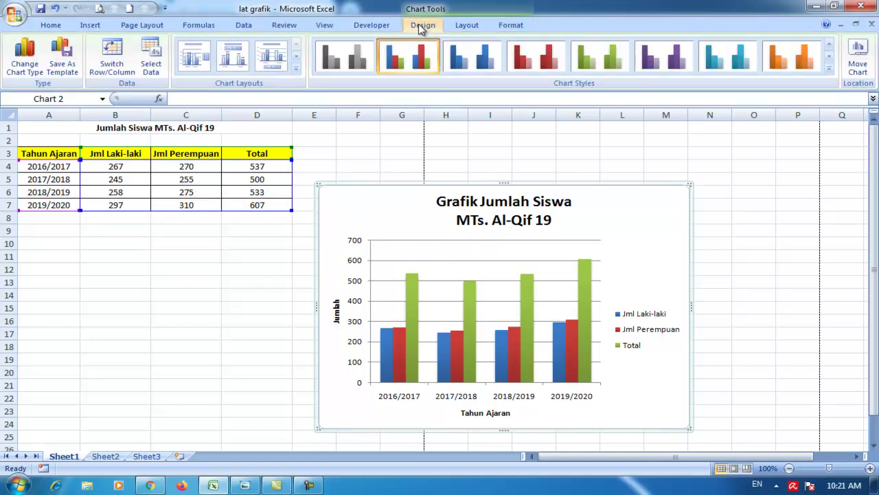
{"action": "left_click", "coordinate": [32, 73]}
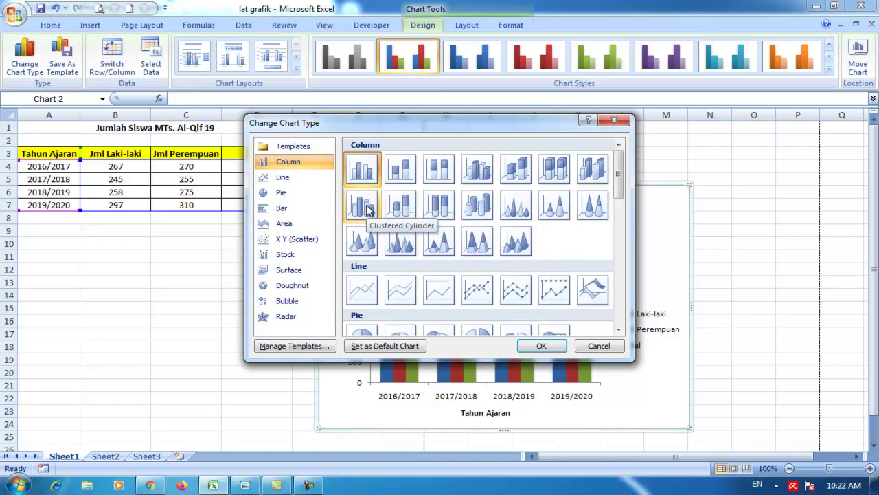
{"action": "left_click", "coordinate": [286, 216]}
{"action": "scroll", "coordinate": [440, 309], "scroll_direction": "down", "scroll_amount": 3}
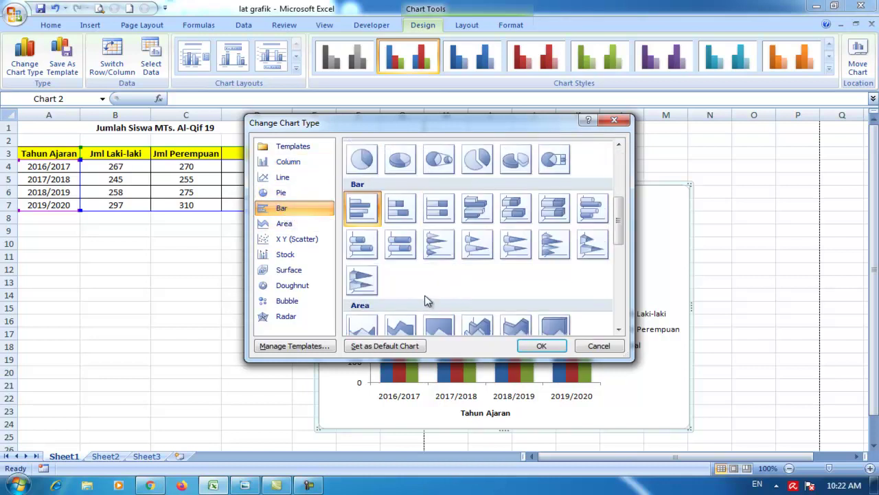
{"action": "scroll", "coordinate": [426, 300], "scroll_direction": "up", "scroll_amount": 5}
{"action": "left_click", "coordinate": [289, 162]}
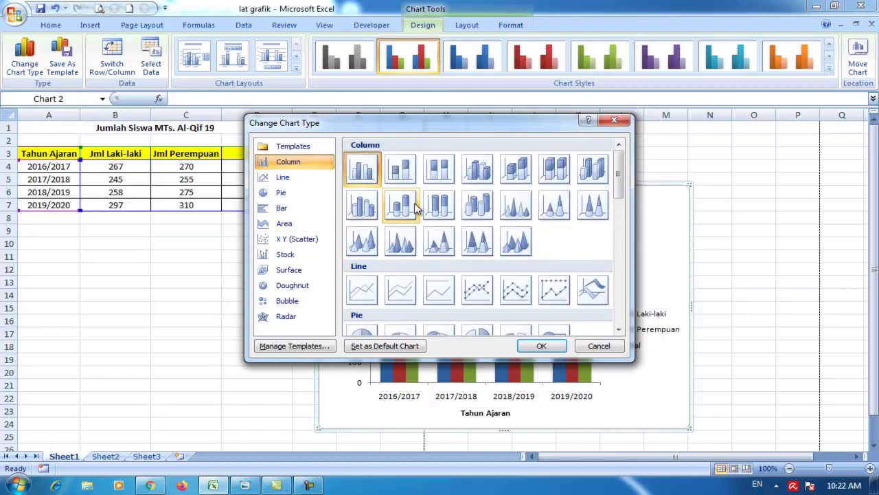
{"action": "left_click", "coordinate": [485, 173]}
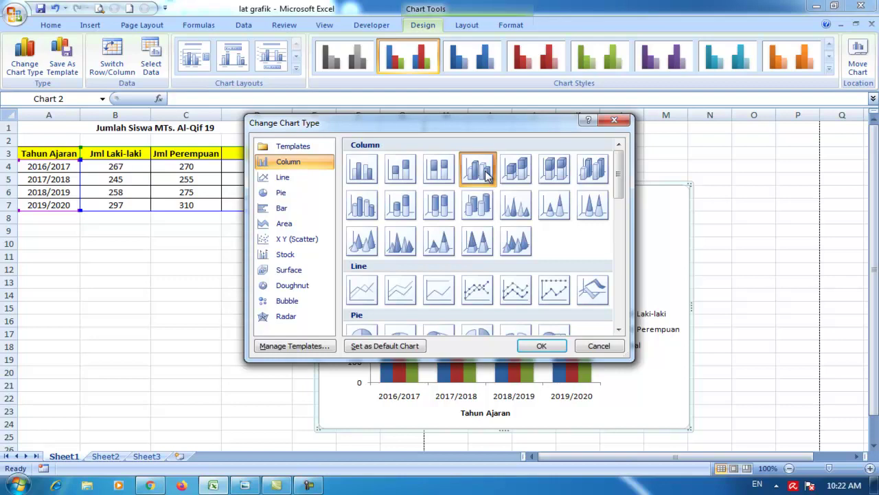
{"action": "left_click", "coordinate": [540, 346]}
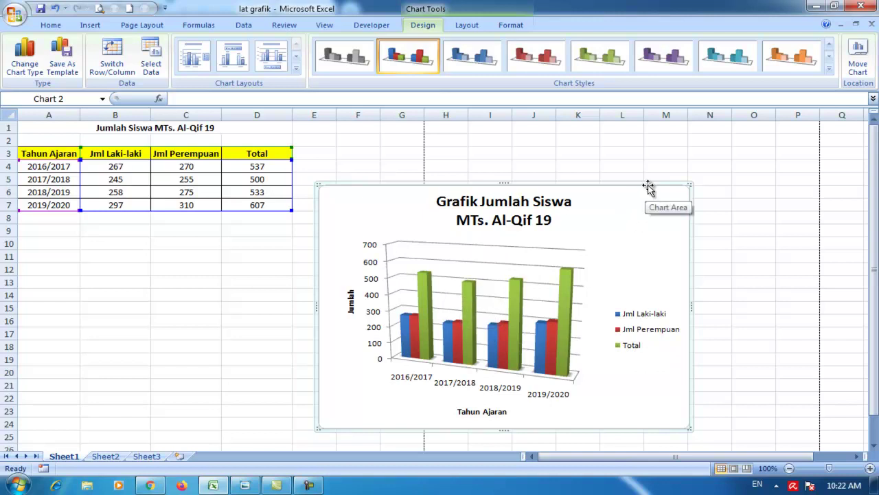
{"action": "left_click_drag", "start_coordinate": [650, 185], "coordinate": [648, 145]}
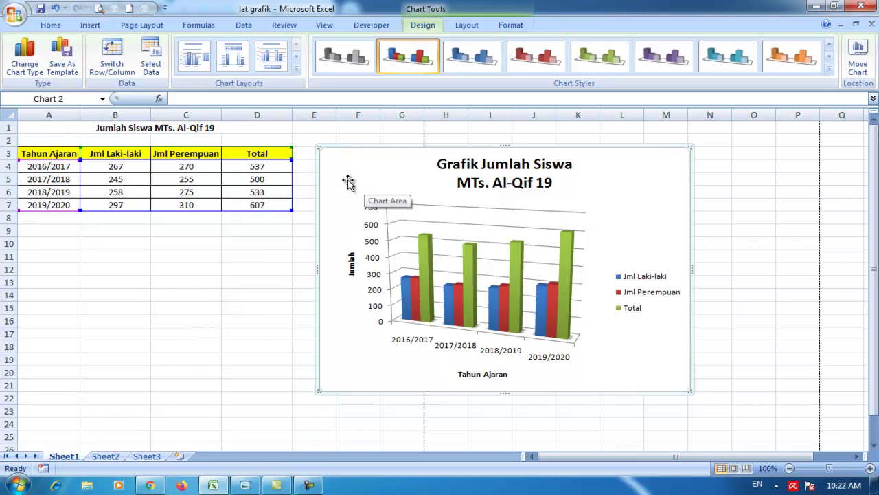
{"action": "left_click_drag", "start_coordinate": [354, 150], "coordinate": [350, 155]}
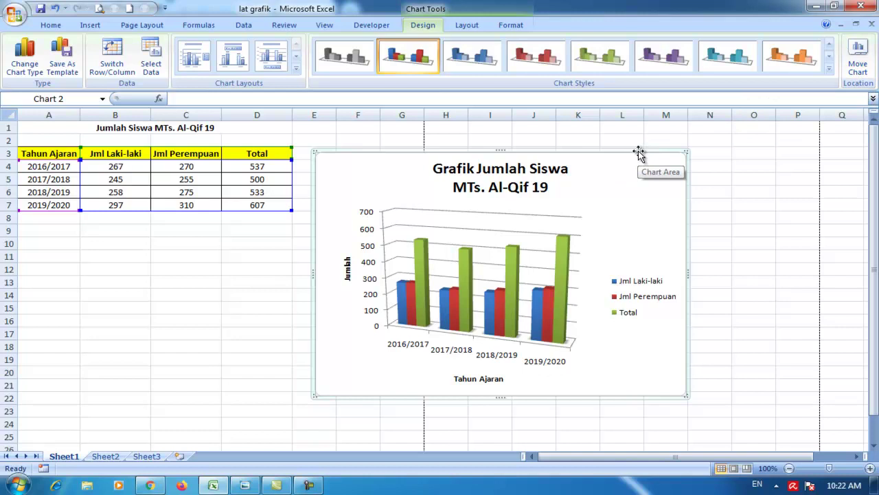
- Move the chart to a new sheet named Chart1
{"action": "left_click", "coordinate": [858, 60]}
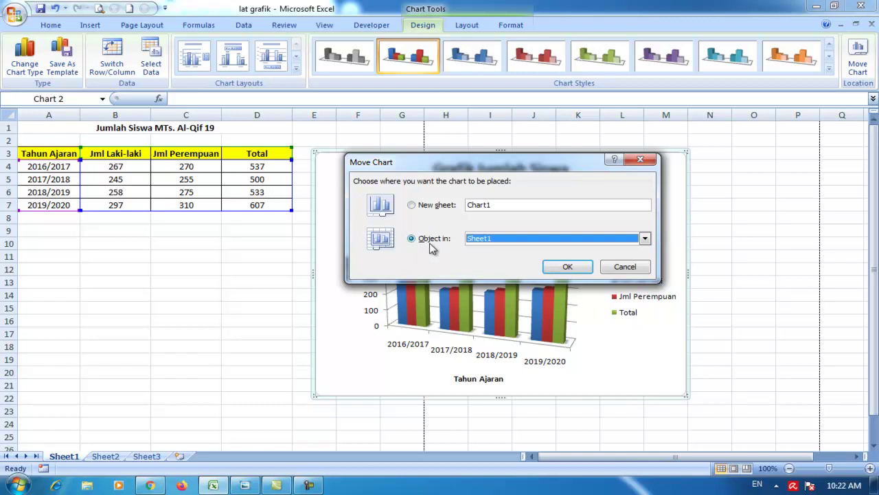
{"action": "left_click", "coordinate": [415, 206]}
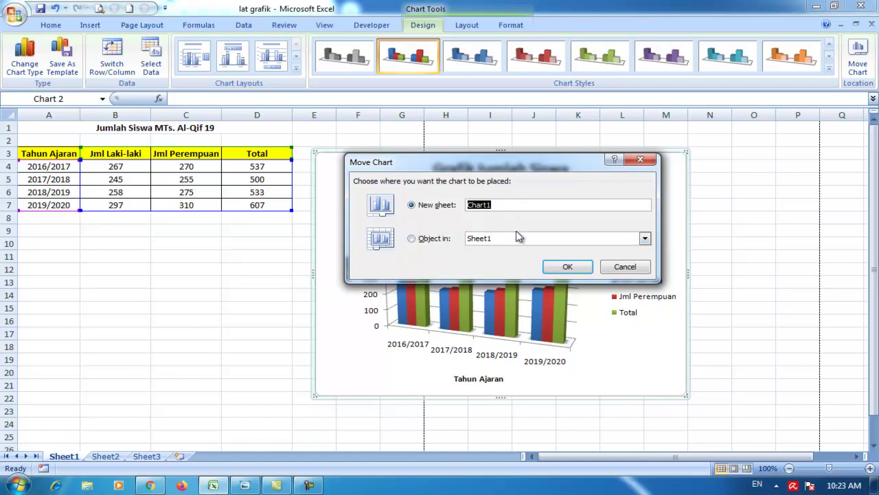
{"action": "left_click", "coordinate": [558, 272]}
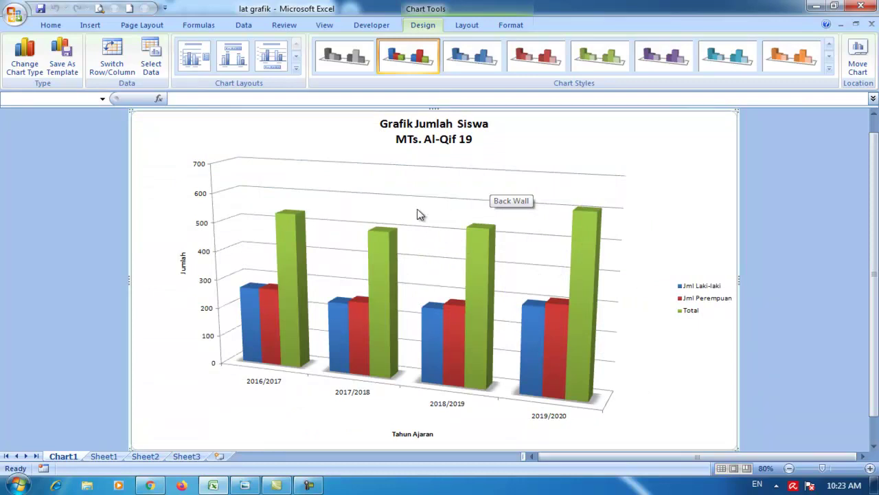
- Look at the data table on Sheet1, and return to the Chart1 sheet
{"action": "left_click", "coordinate": [96, 459]}
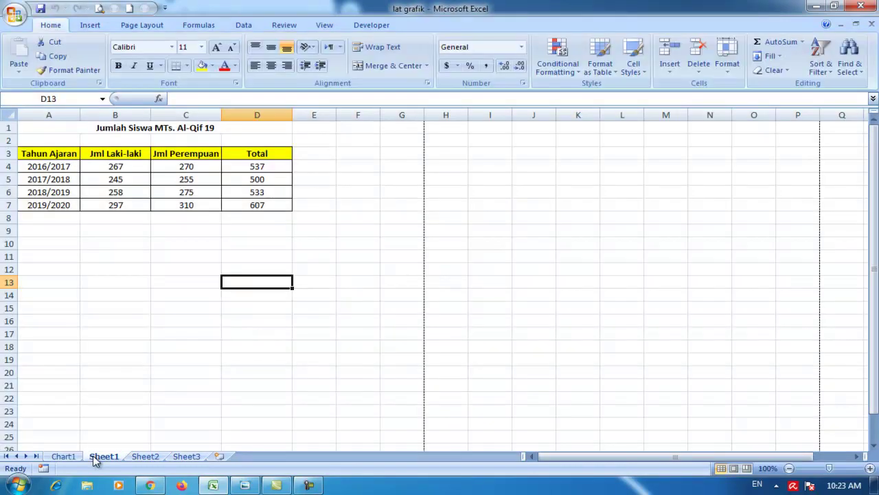
{"action": "left_click", "coordinate": [157, 234]}
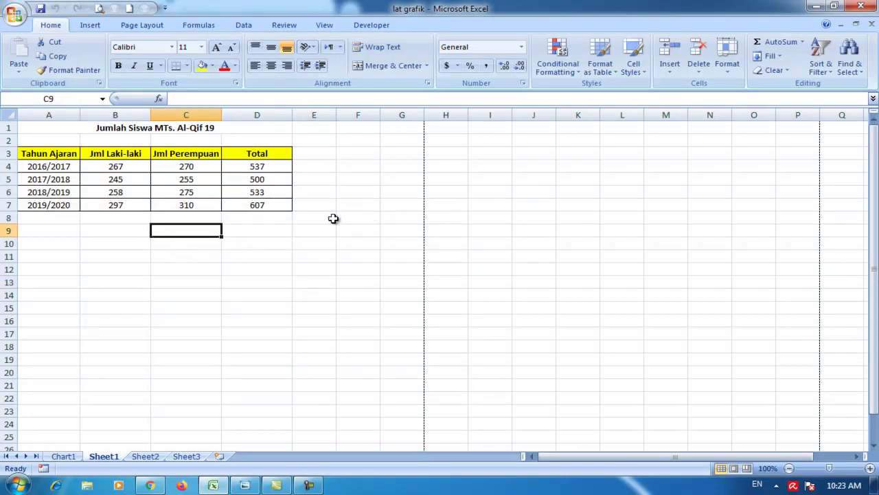
{"action": "left_click", "coordinate": [71, 458]}
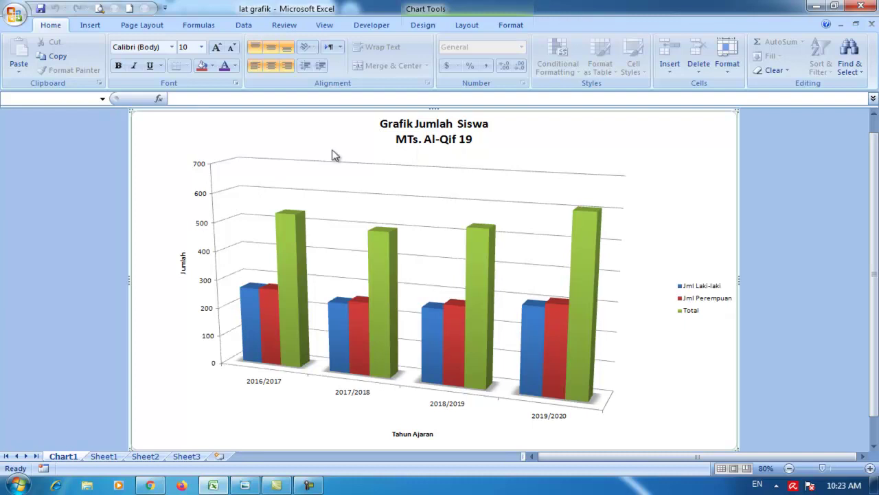
- Set the chart title's font size to 28 and its font colour to dark red
{"action": "left_click", "coordinate": [430, 141]}
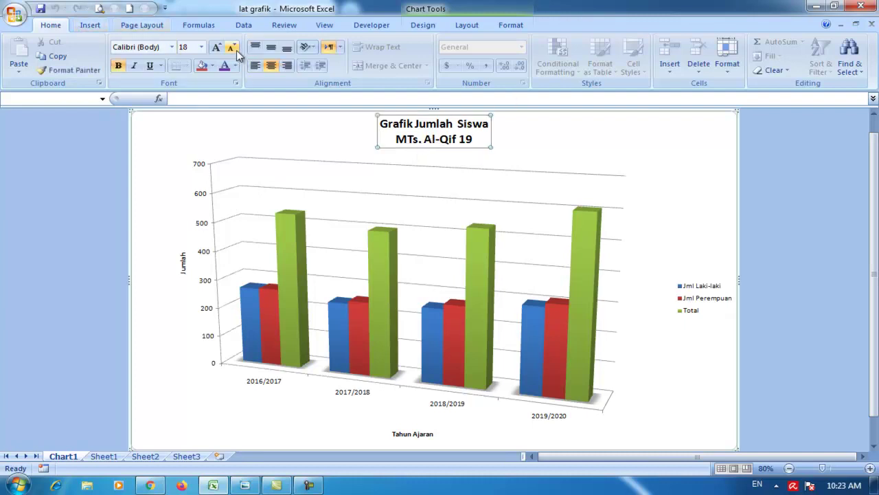
{"action": "left_click", "coordinate": [201, 47]}
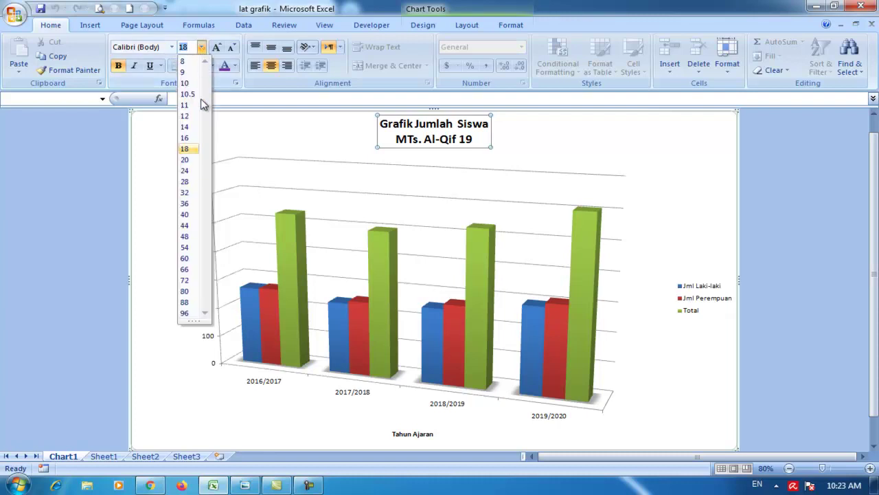
{"action": "left_click", "coordinate": [185, 181]}
{"action": "left_click", "coordinate": [234, 65]}
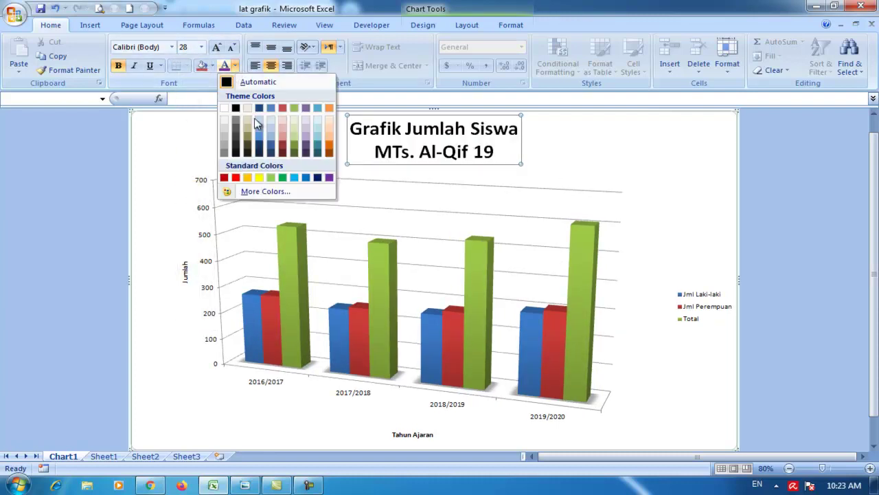
{"action": "left_click", "coordinate": [284, 148]}
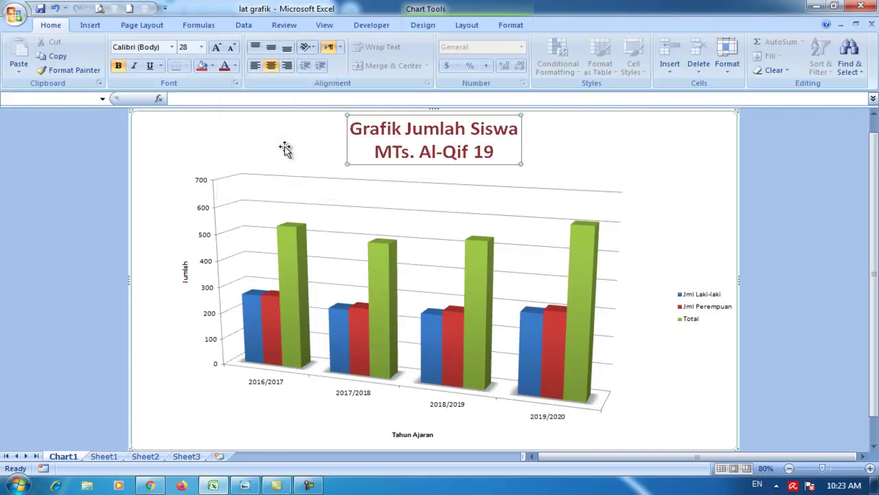
- Set the font size of the vertical axis title "Jumlah" to 16 and the horizontal axis title "Tahun Ajaran" to 24
{"action": "left_click", "coordinate": [186, 271]}
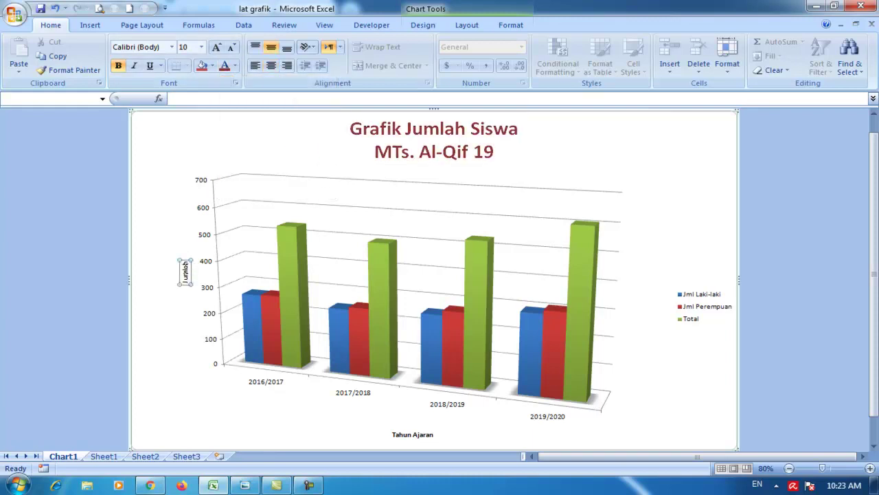
{"action": "left_click", "coordinate": [202, 47]}
{"action": "left_click", "coordinate": [187, 139]}
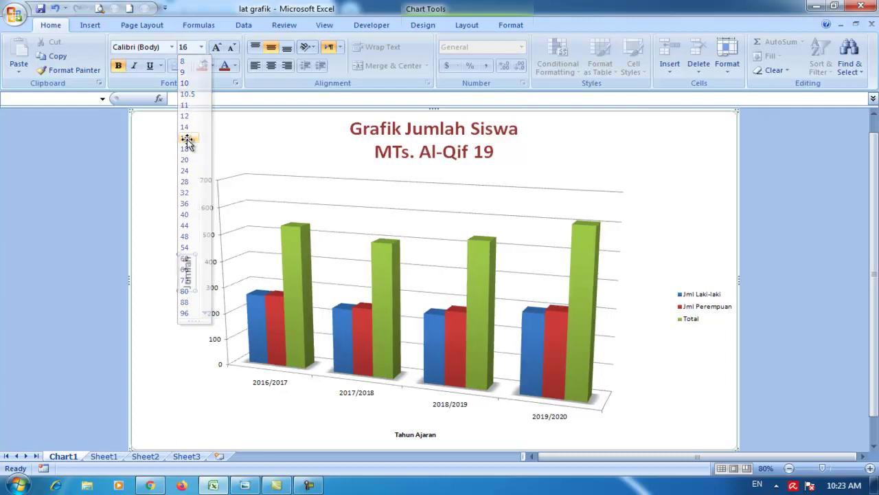
{"action": "left_click", "coordinate": [427, 434]}
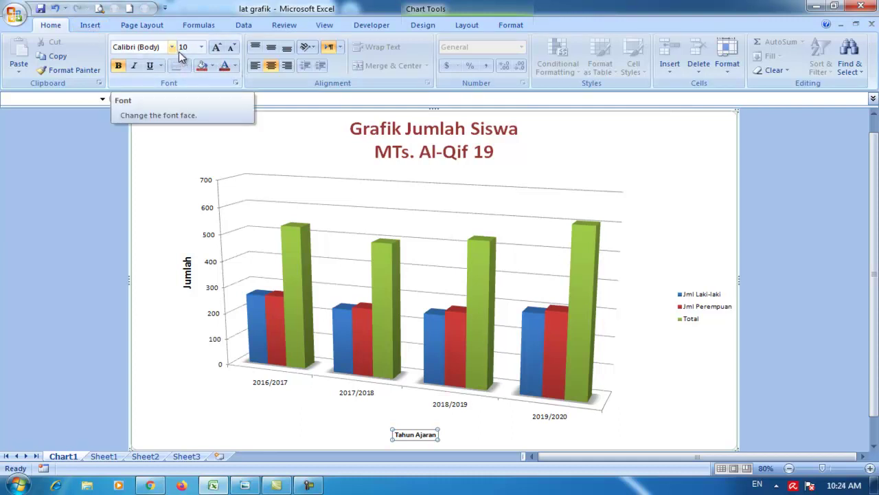
{"action": "left_click", "coordinate": [201, 47]}
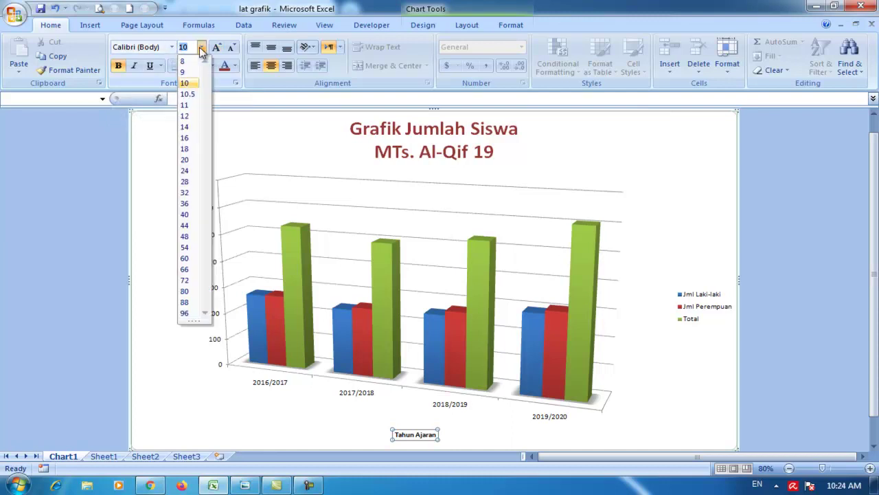
{"action": "left_click", "coordinate": [186, 171]}
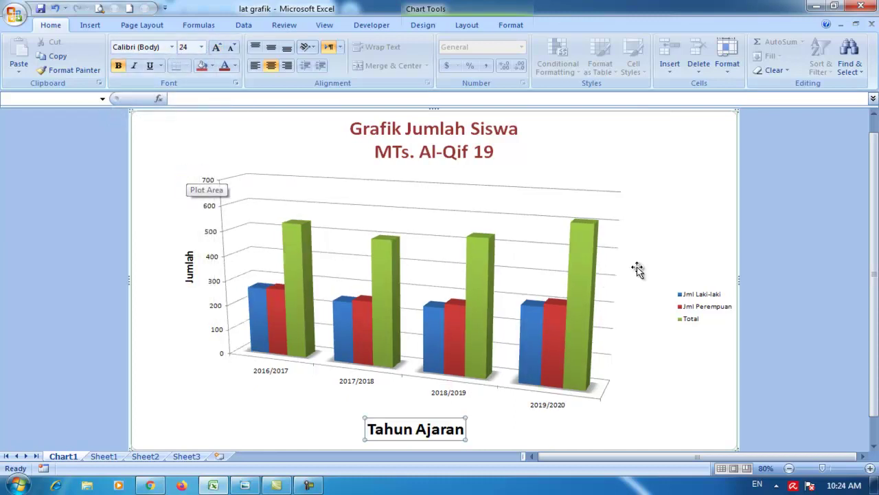
- Set the chart legend's font size to 18, and deselect the chart
{"action": "left_click", "coordinate": [676, 294]}
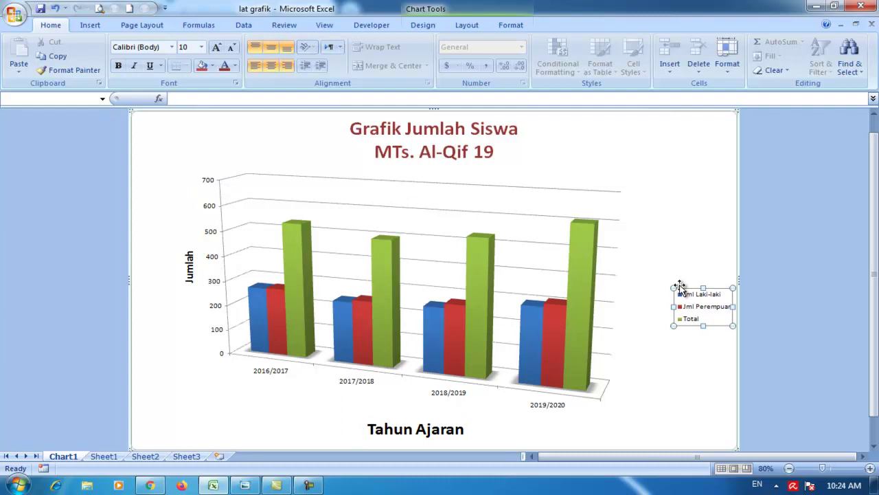
{"action": "left_click", "coordinate": [201, 47]}
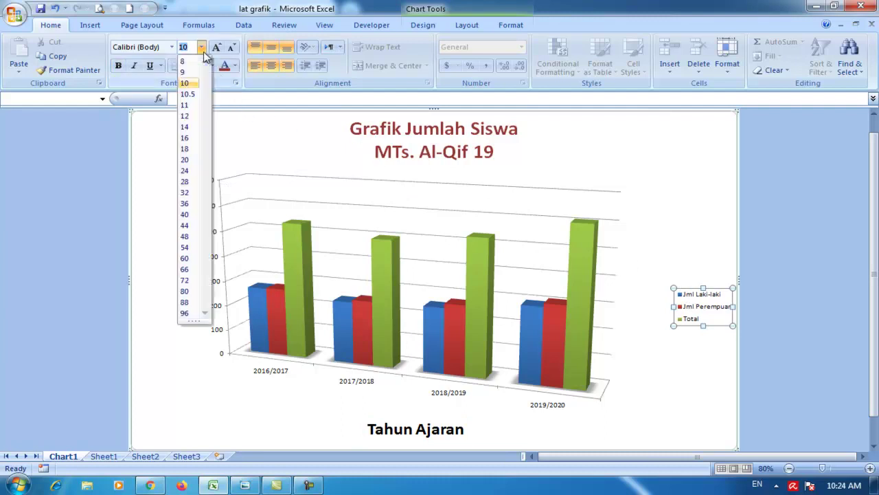
{"action": "left_click", "coordinate": [186, 150]}
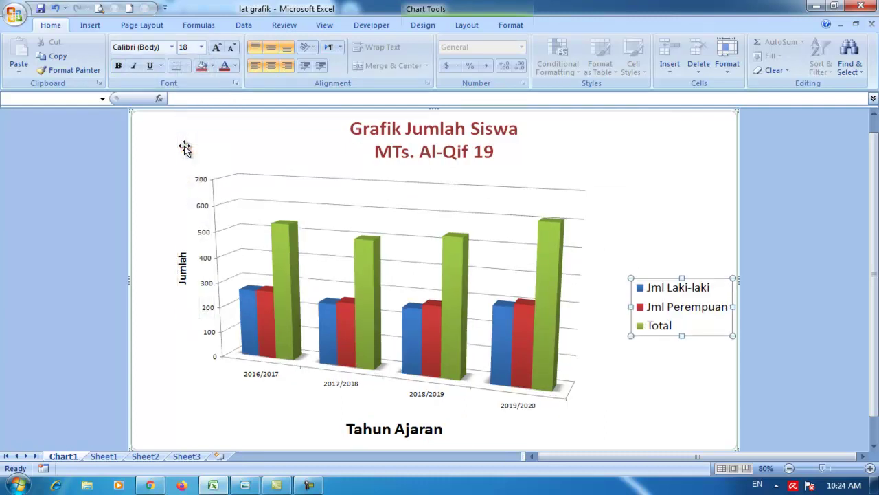
{"action": "left_click", "coordinate": [654, 217]}
{"action": "left_click", "coordinate": [800, 306]}
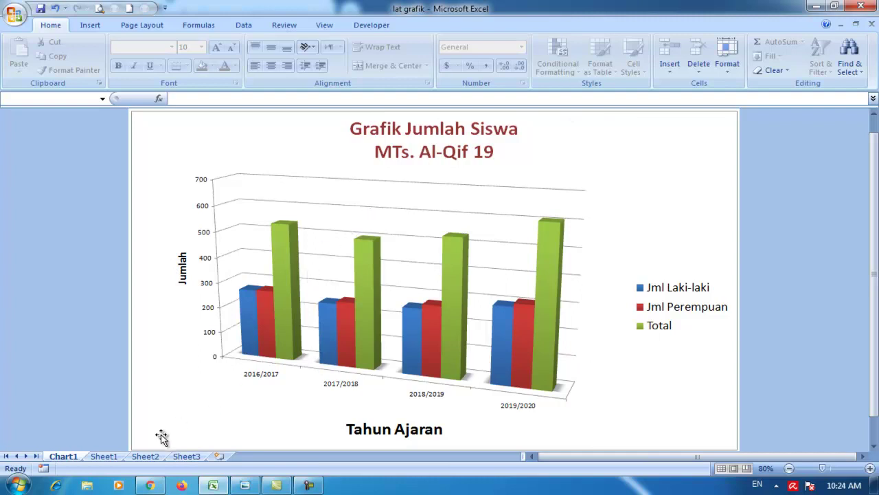
- Compare the data table on Sheet1 with the finished chart on Chart1, ending on Sheet1
{"action": "left_click", "coordinate": [102, 457]}
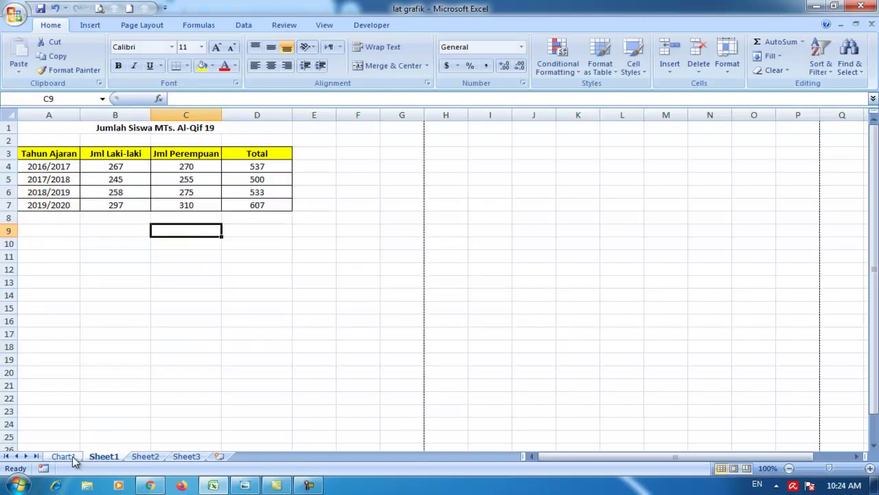
{"action": "left_click", "coordinate": [63, 456]}
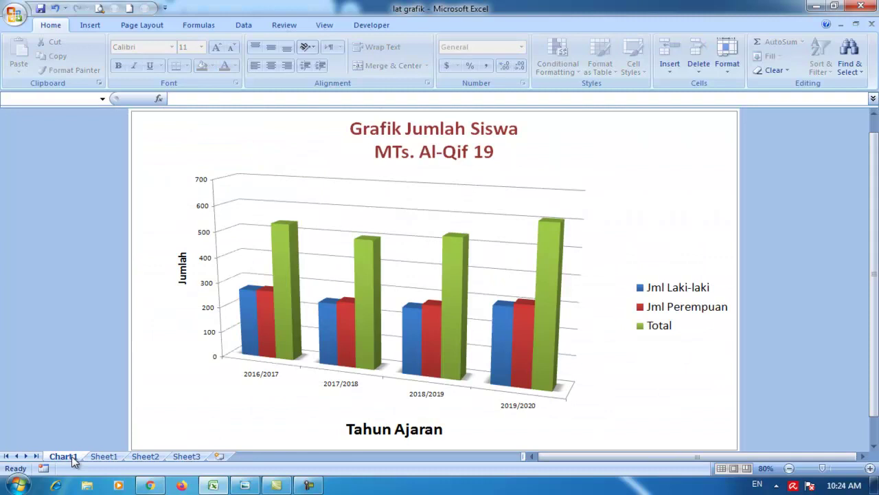
{"action": "left_click", "coordinate": [103, 457]}
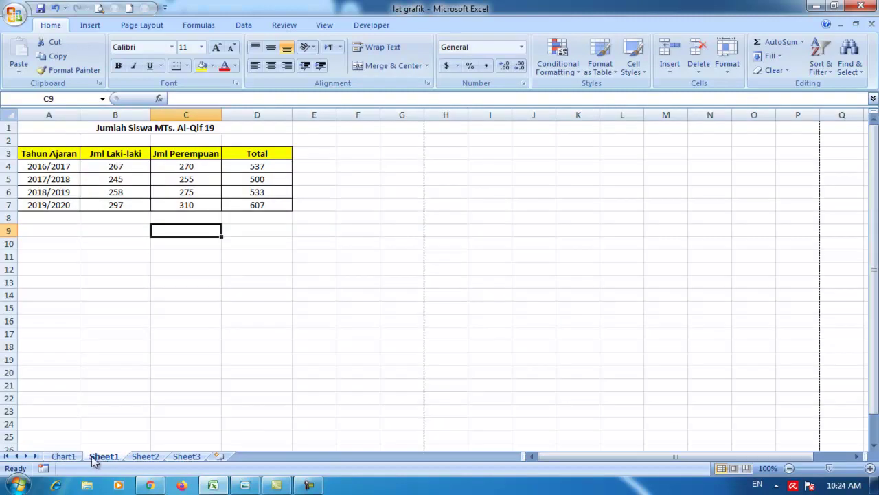
{"action": "left_click", "coordinate": [63, 457]}
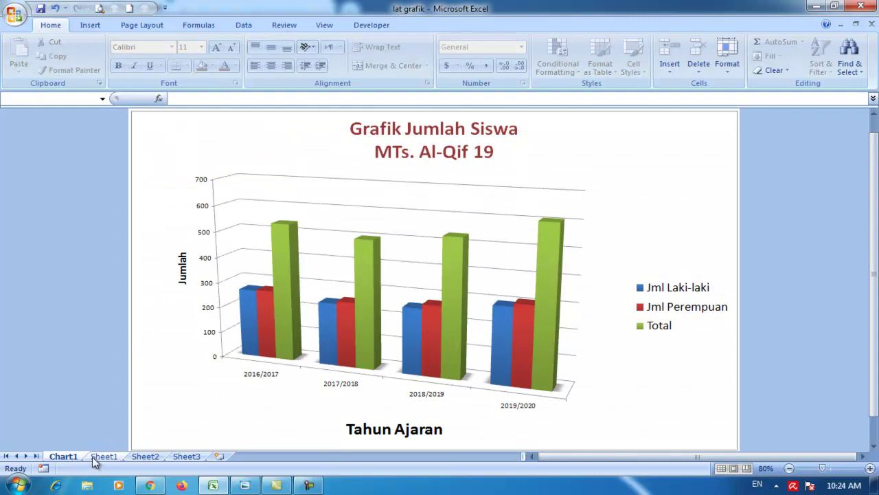
{"action": "left_click", "coordinate": [103, 457]}
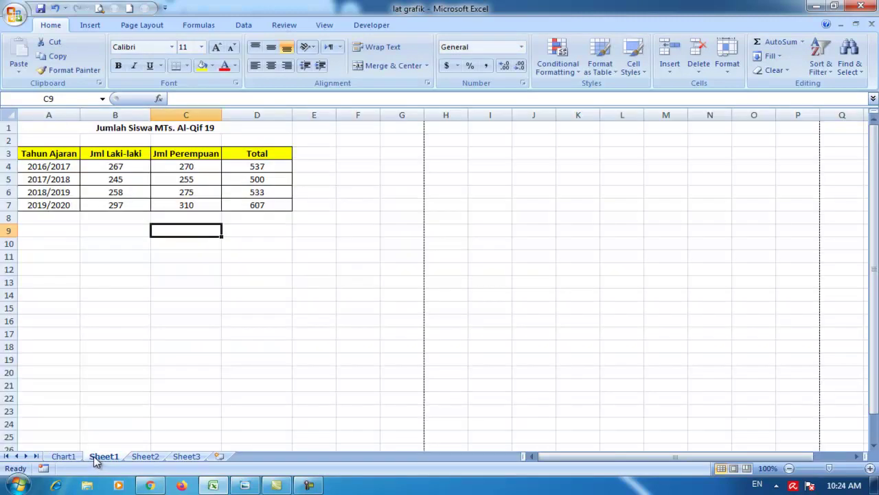